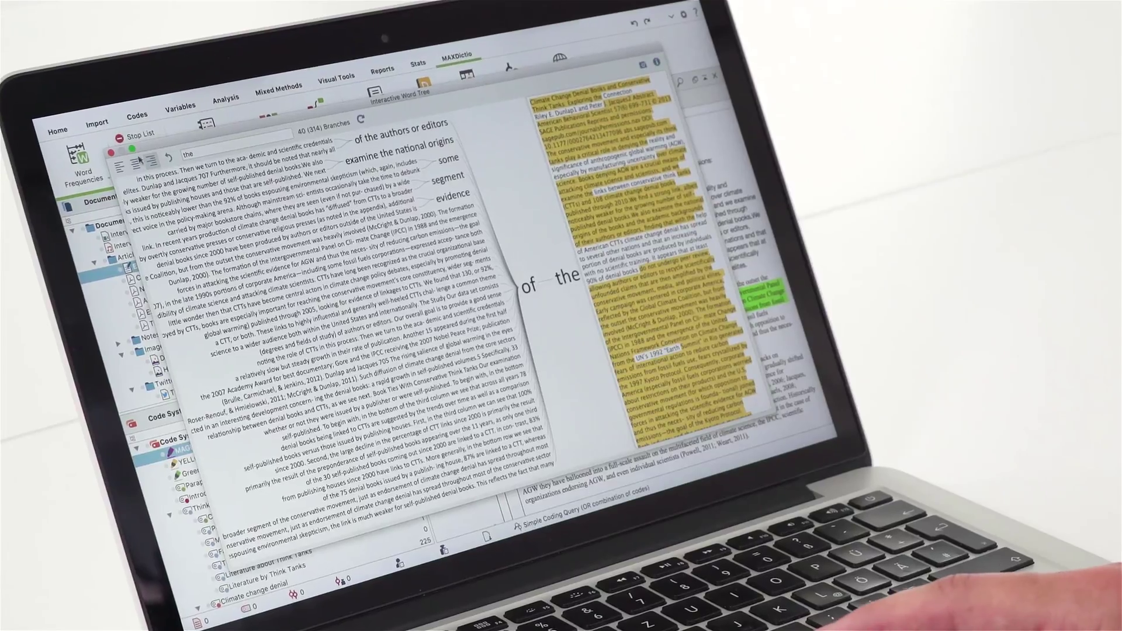
Set the search word of the Interactive Word Tree to "woman" and rebuild the tree.
click(141, 169)
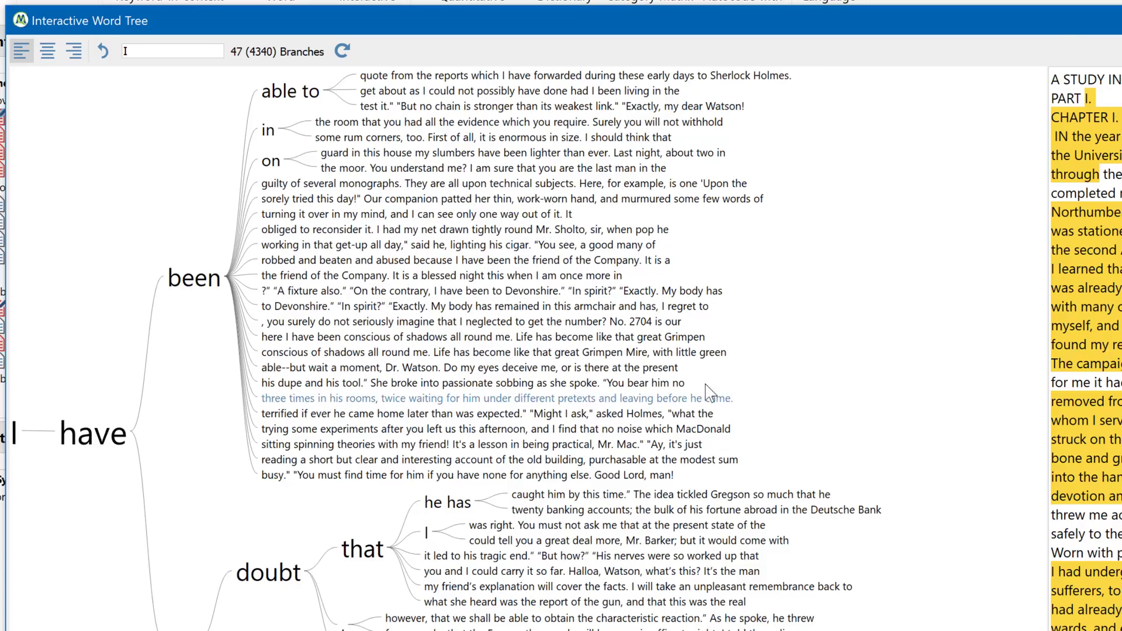
click(183, 51)
key(BackSpace)
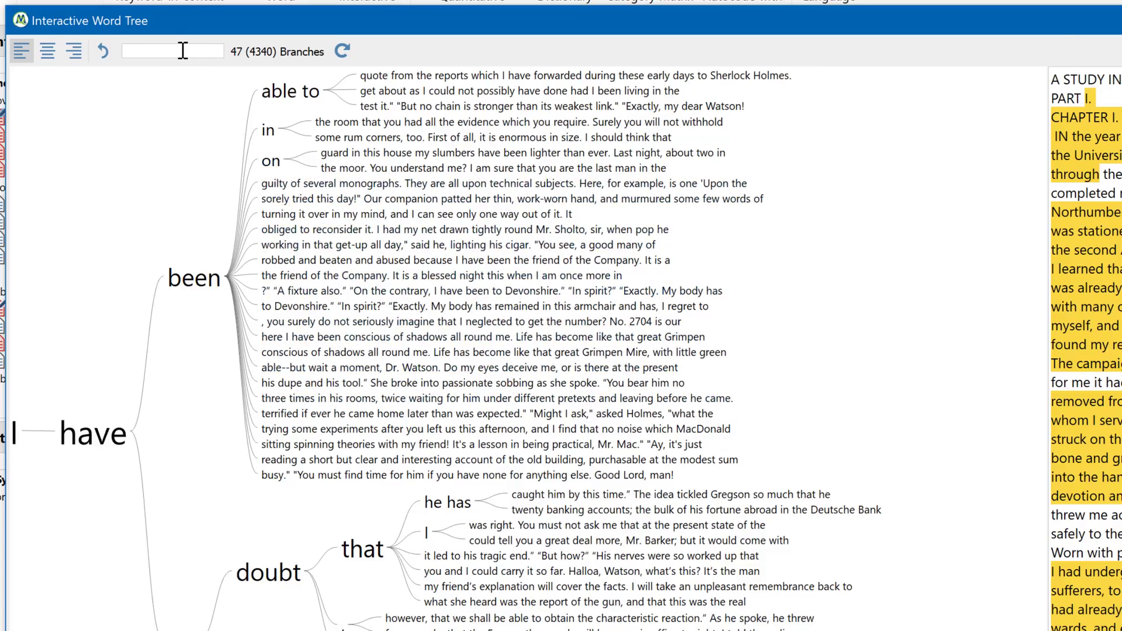
text(woman)
key(Return)
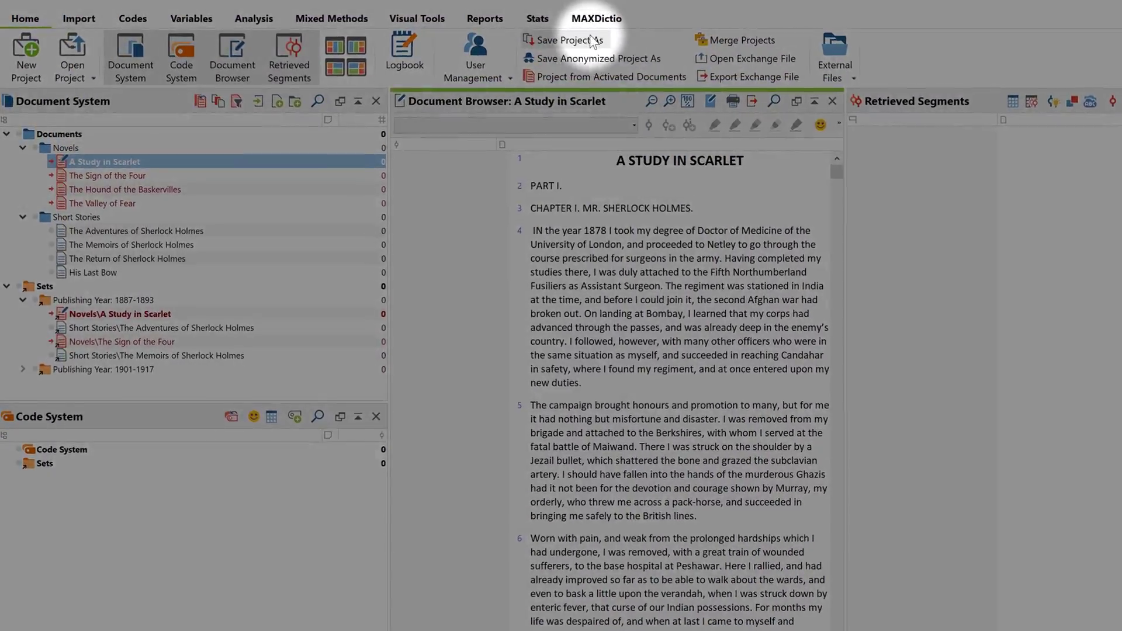
Set up a MAXDictio Word Combinations search covering all documents instead of only activated ones, differentiated by document groups.
click(635, 24)
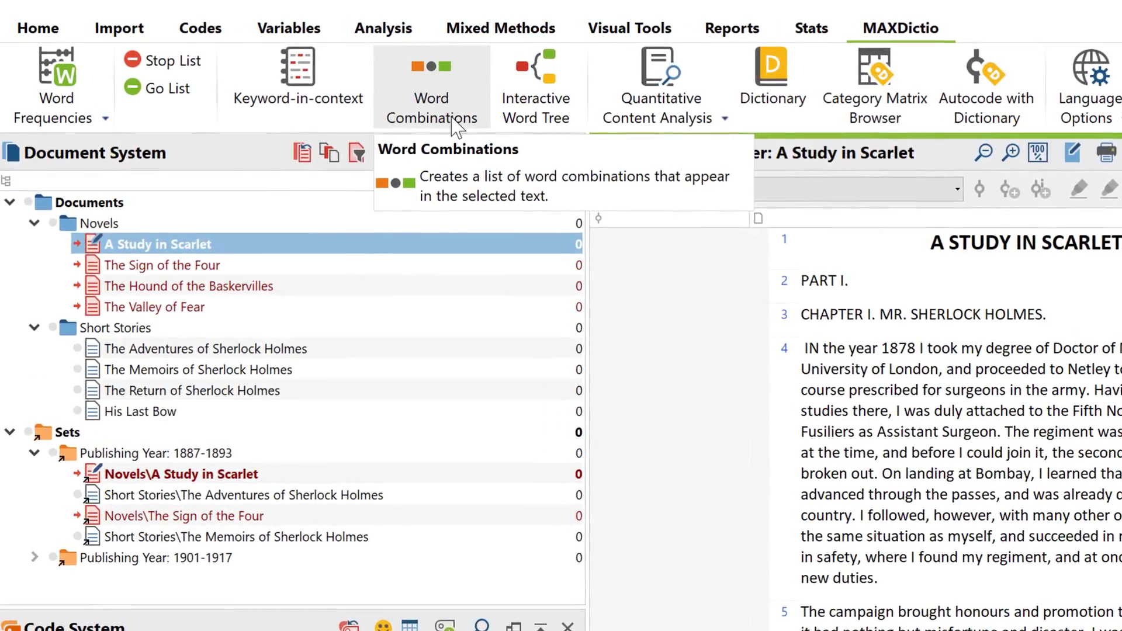
click(461, 126)
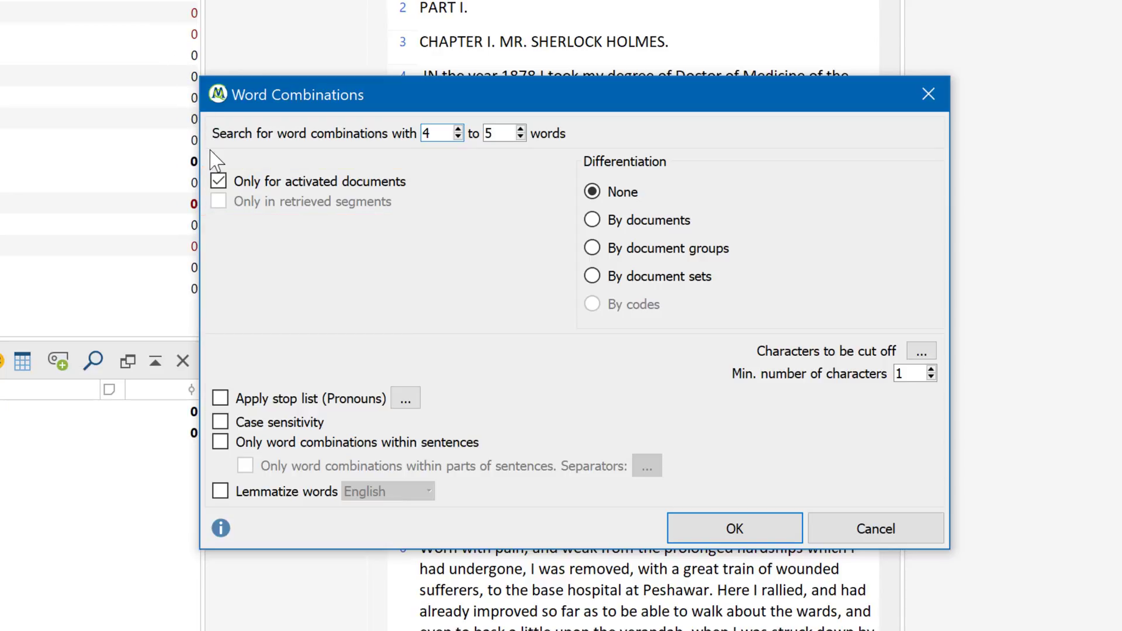
click(216, 180)
click(218, 182)
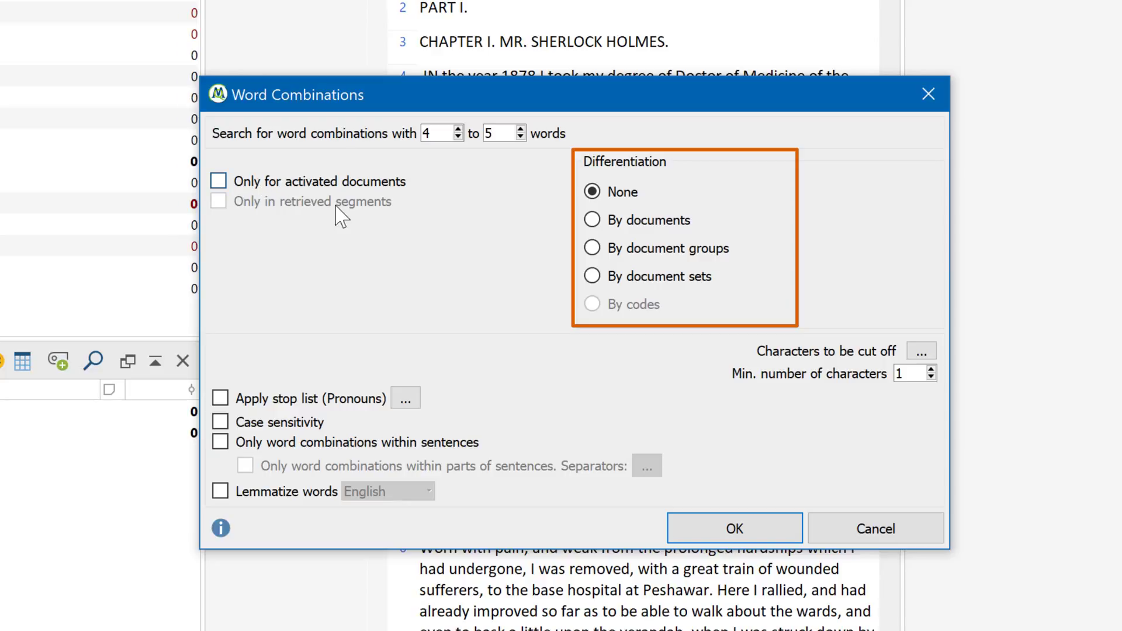
click(592, 248)
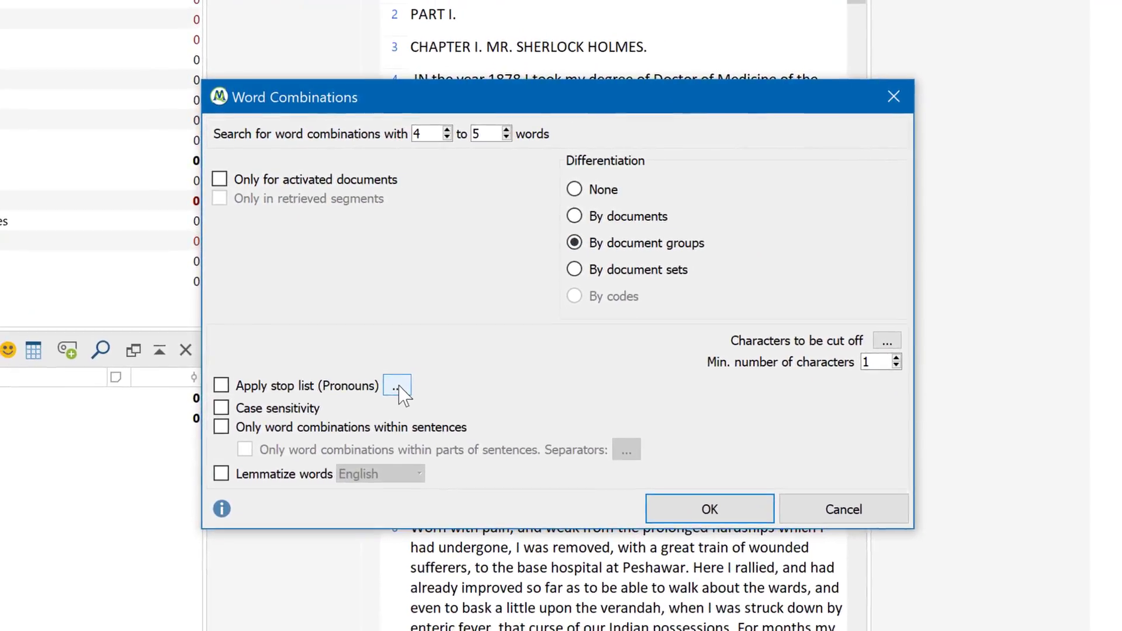
Examine the excluded words in "My own comprehensive stop list" and the global Conjunctions, Prepositions and Pronouns stop lists.
click(397, 386)
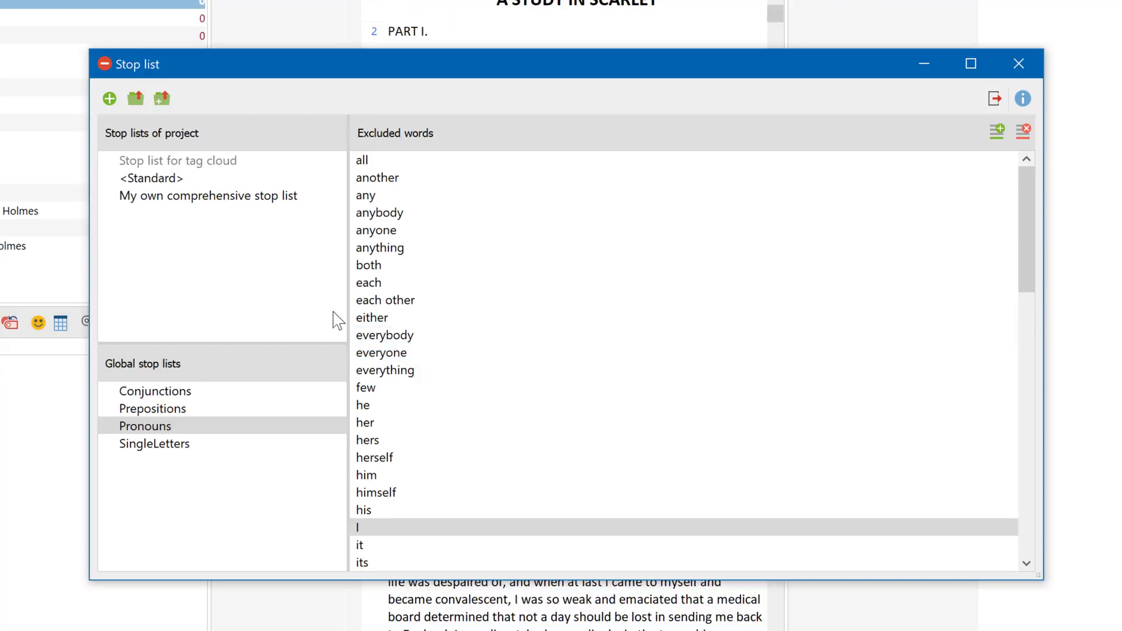
click(239, 197)
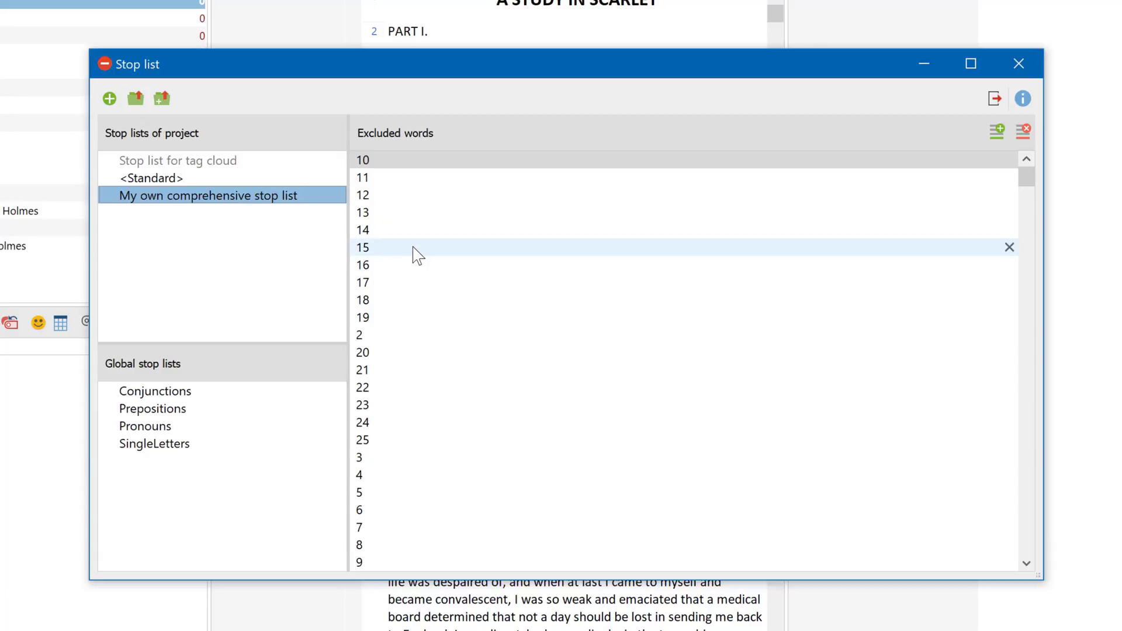
scroll(413, 253, down, 15)
scroll(418, 255, down, 20)
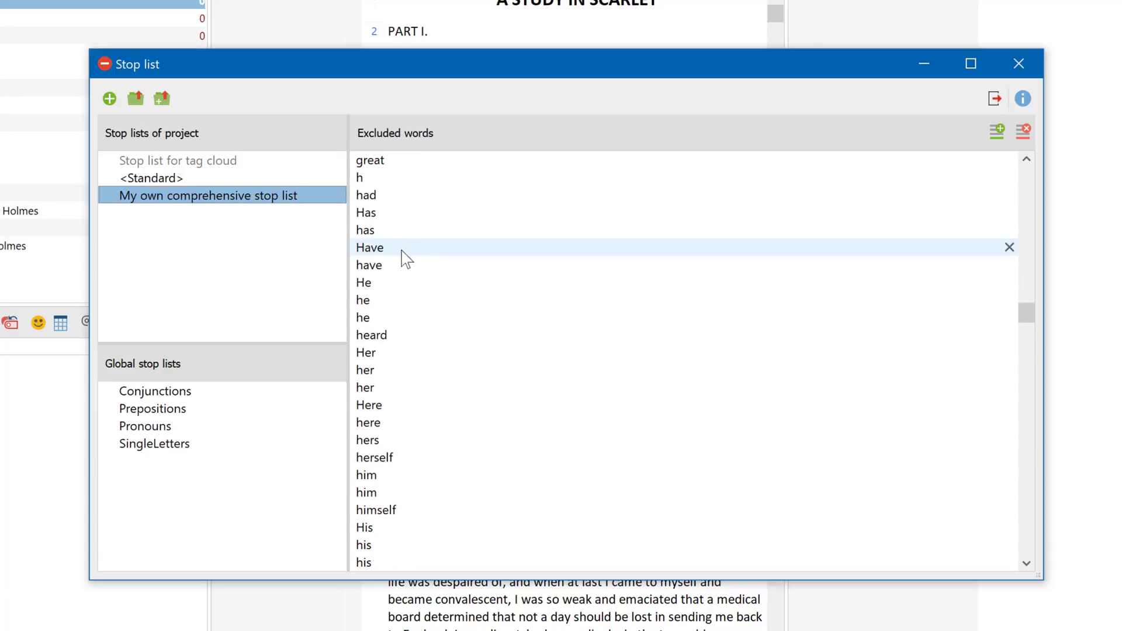
click(255, 401)
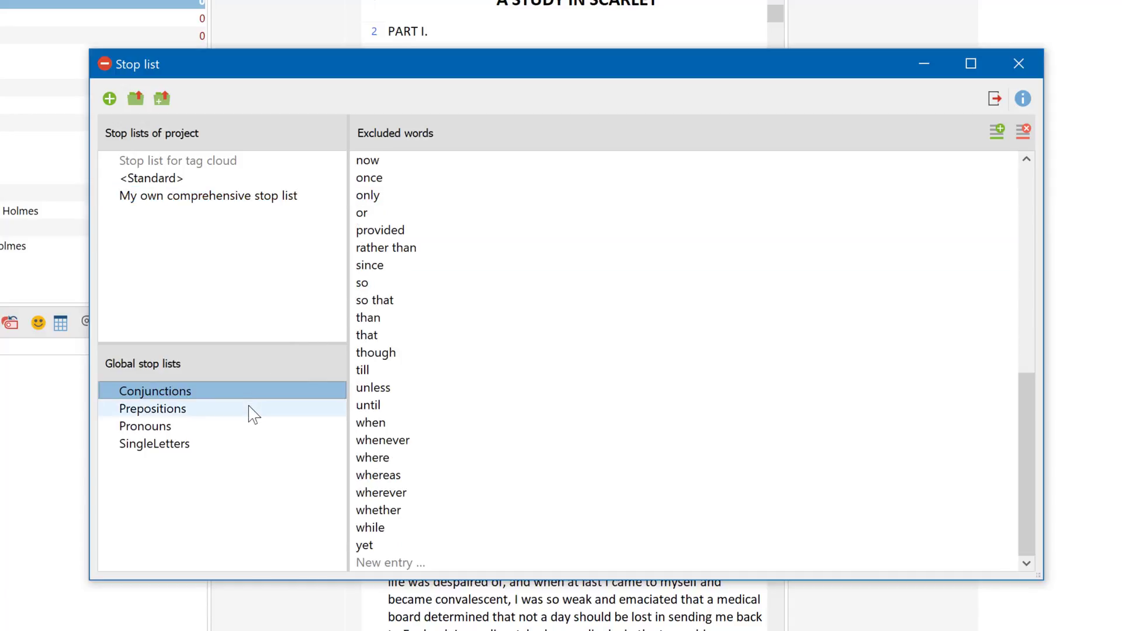
click(249, 408)
click(245, 426)
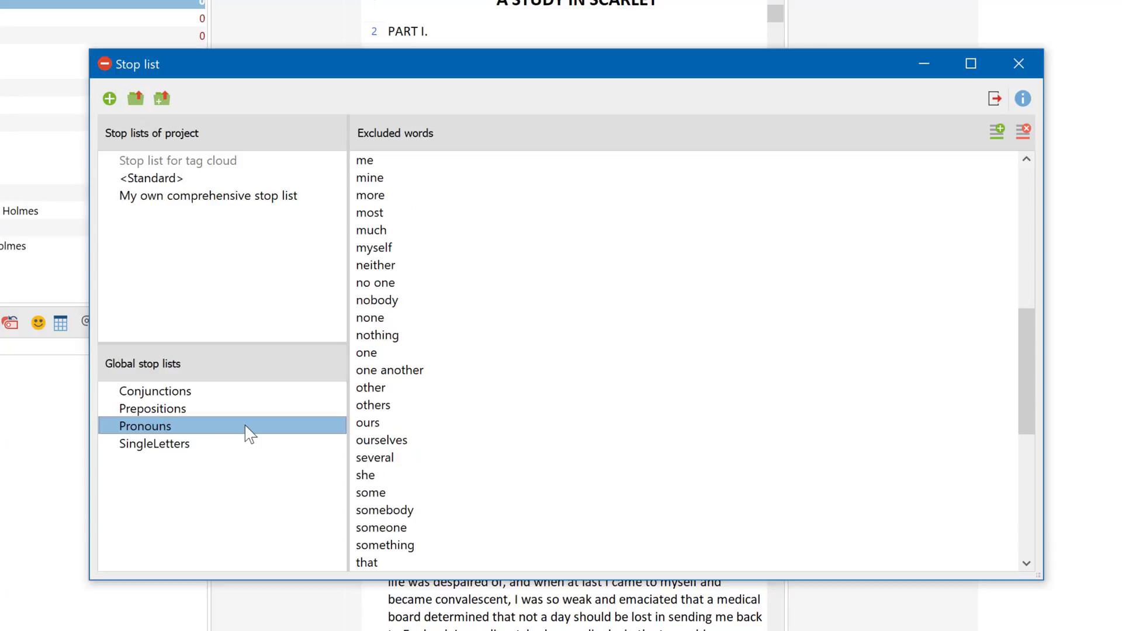
double_click(104, 65)
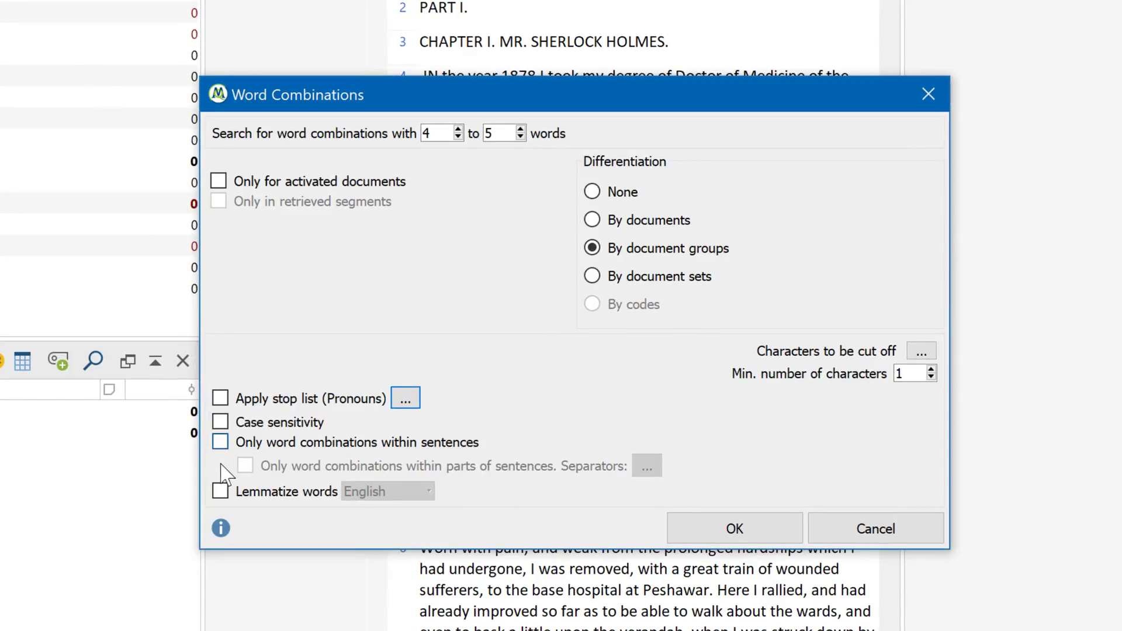
Enable lemmatization in English and run the Word Combinations search.
click(220, 492)
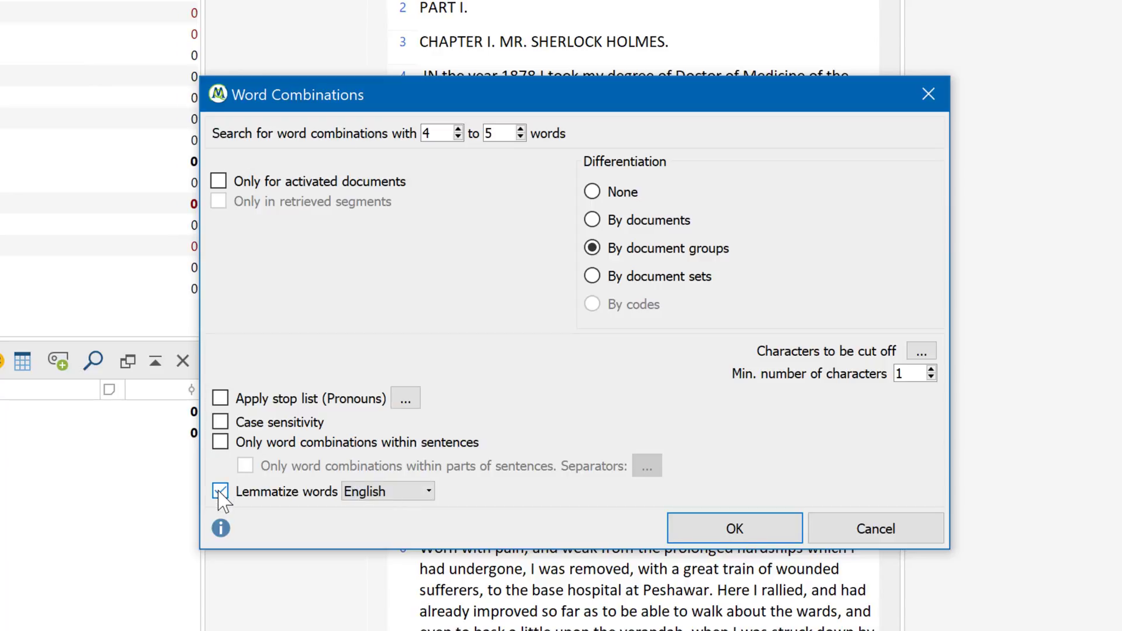
click(419, 493)
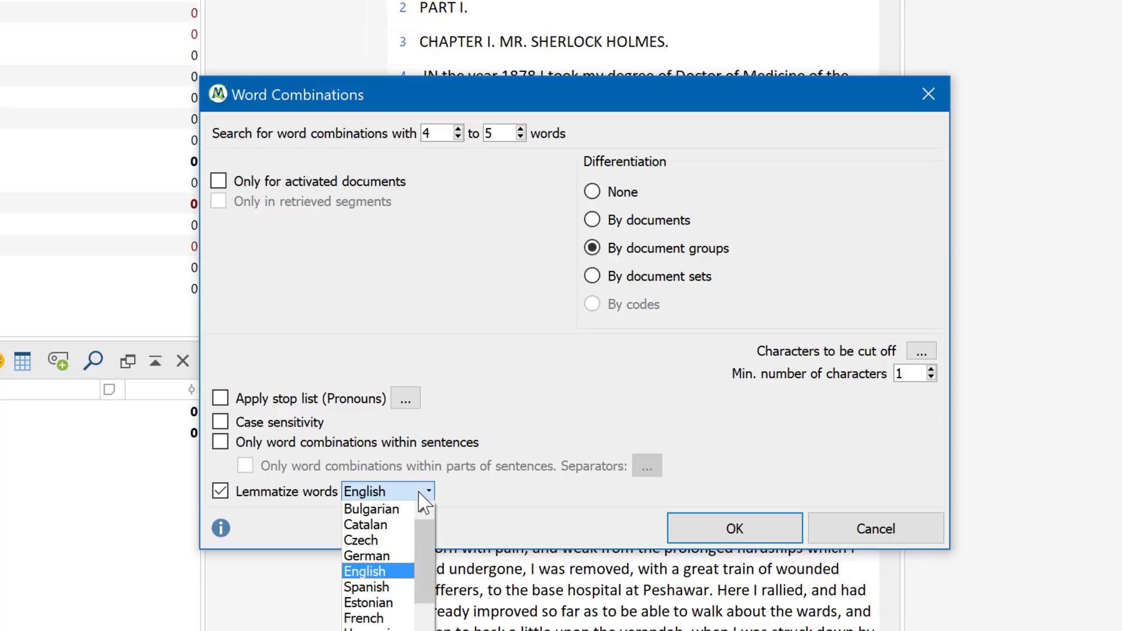
click(422, 500)
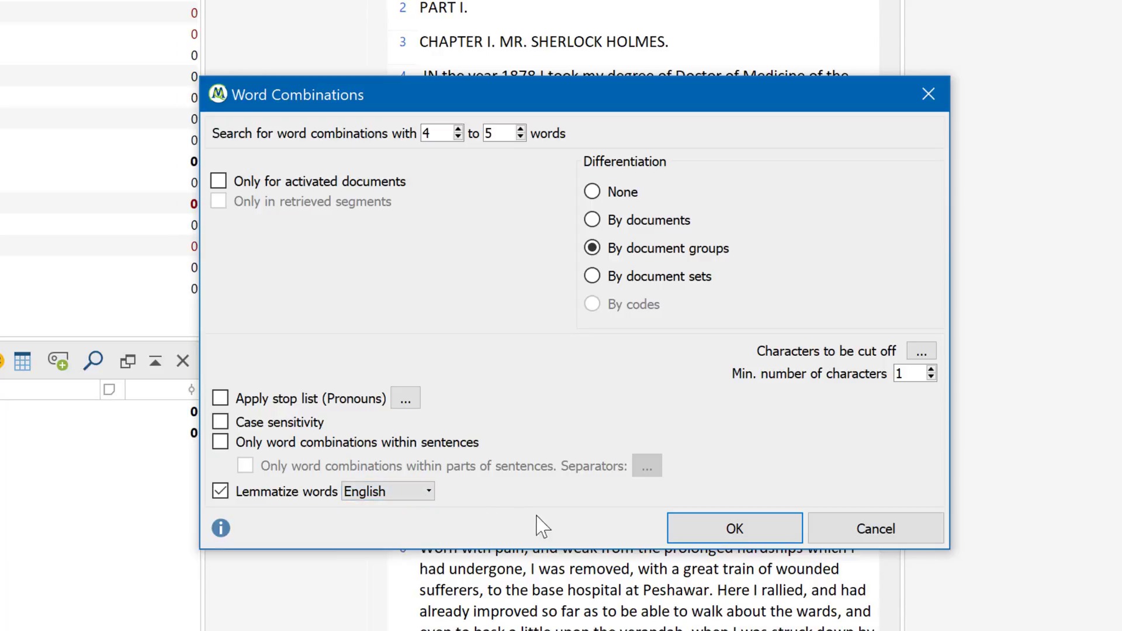
click(698, 537)
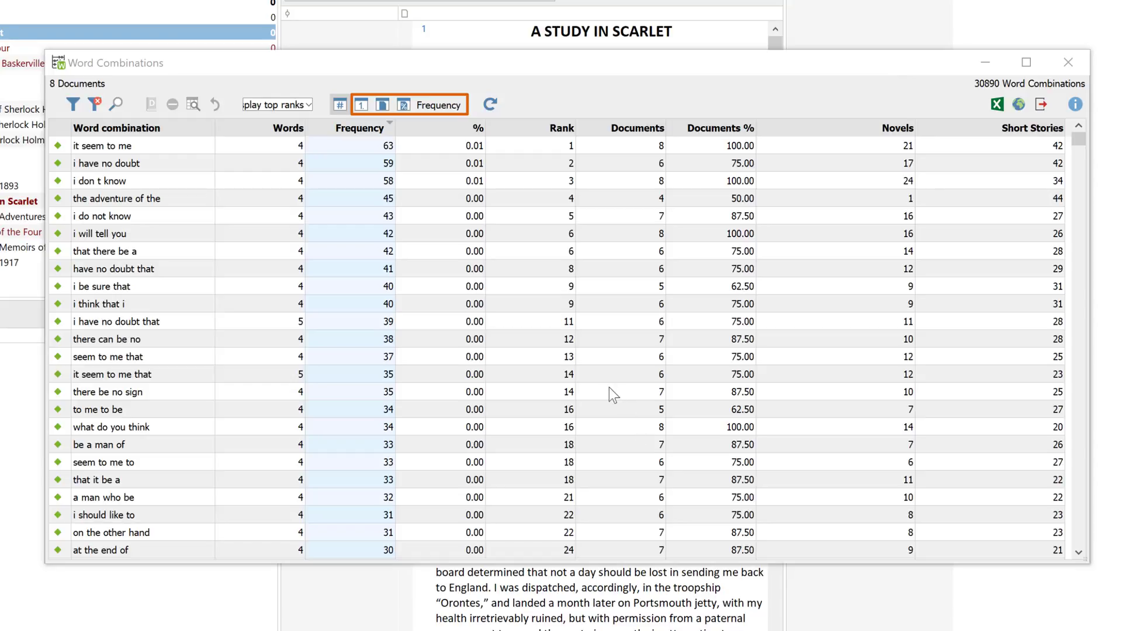
View the Novels and Short Stories columns as number of documents, as percentage of documents, and as rank.
click(382, 105)
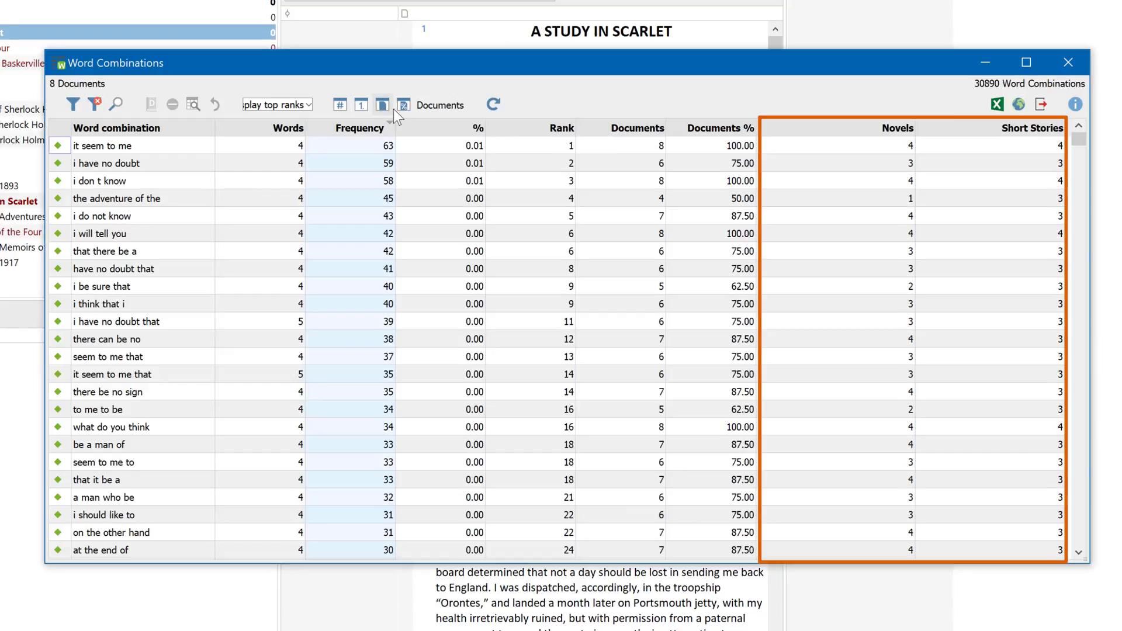
click(404, 105)
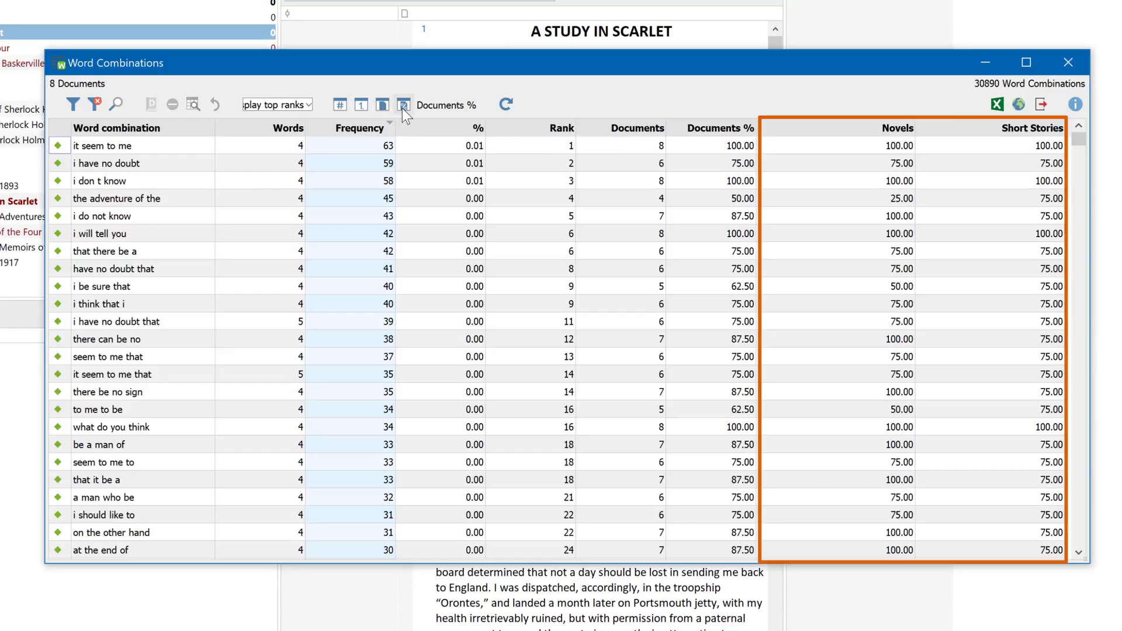
click(360, 105)
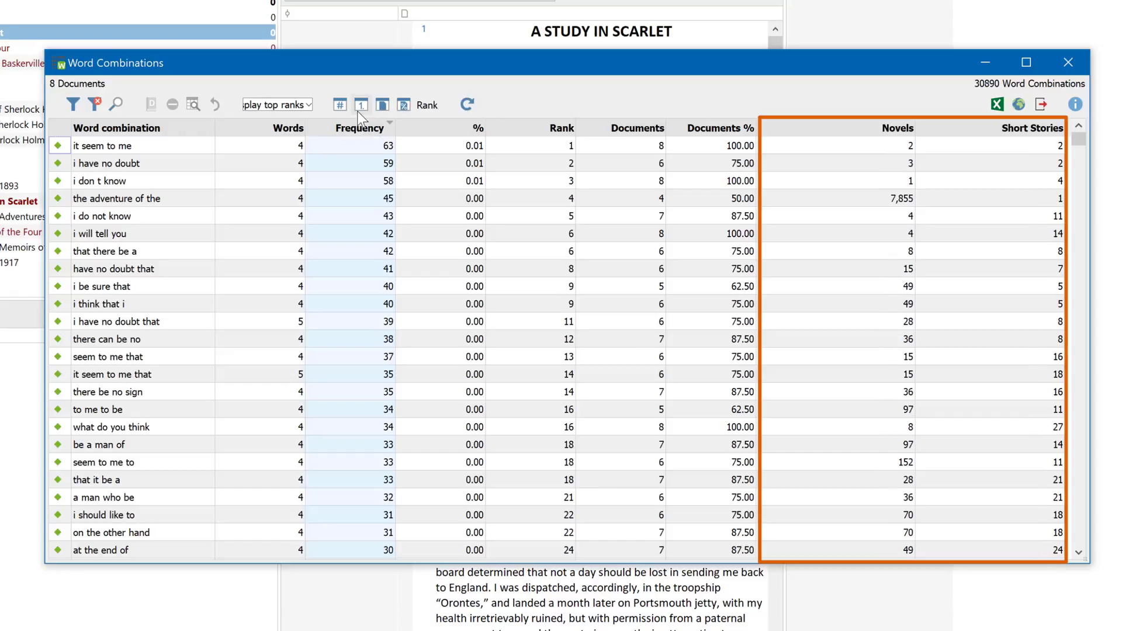
Restrict the word combinations table to the top 10 ranks and restore the display of all ranks.
click(309, 106)
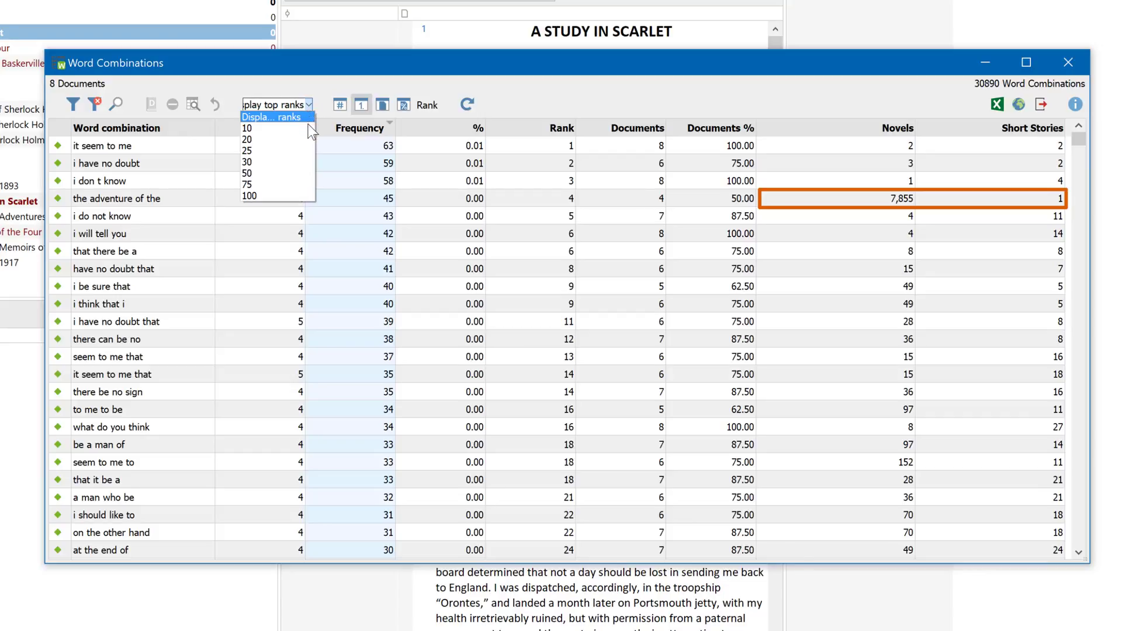
click(307, 128)
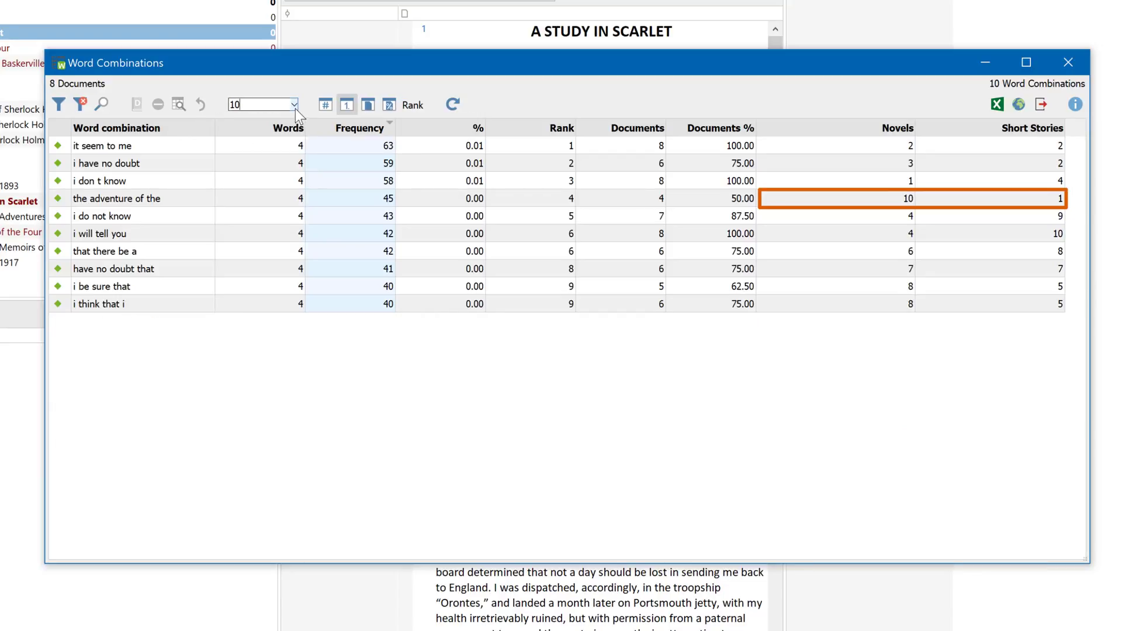
click(294, 105)
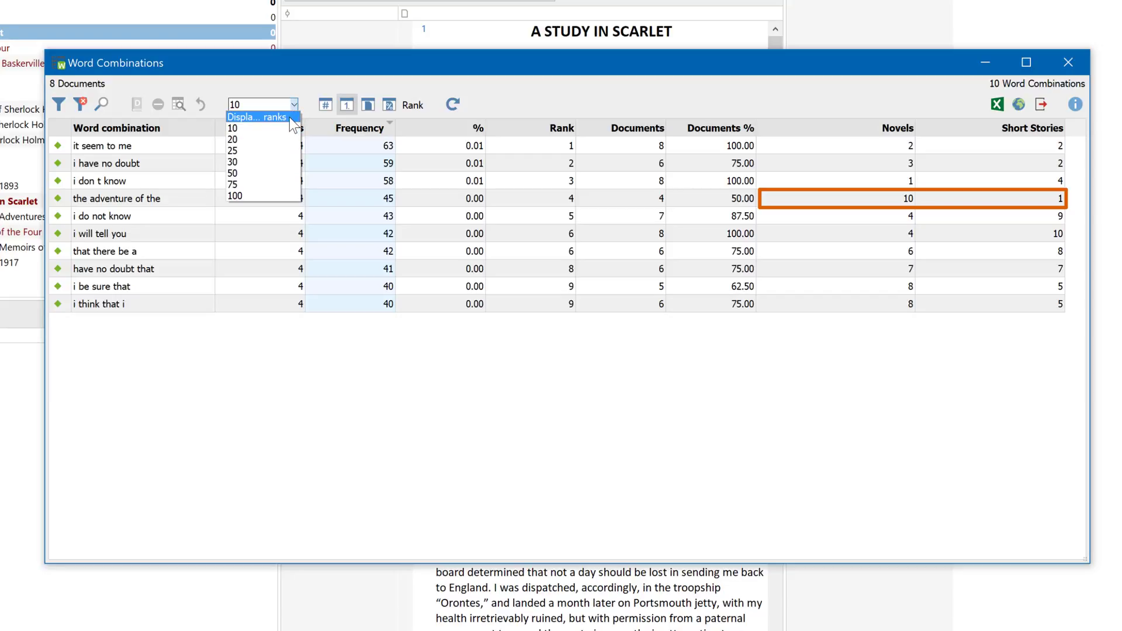
click(289, 117)
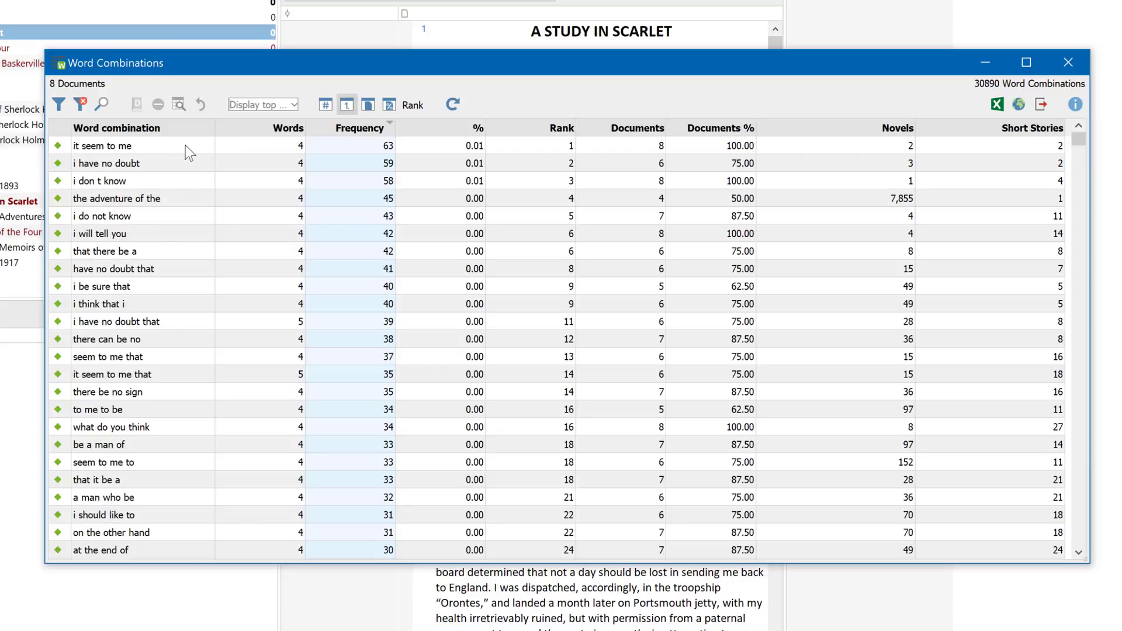
Add "i will tell you", "i be sure that", "i think that i" and "i have no doubt that" to the stop list and refresh the results.
mouse_move(182, 146)
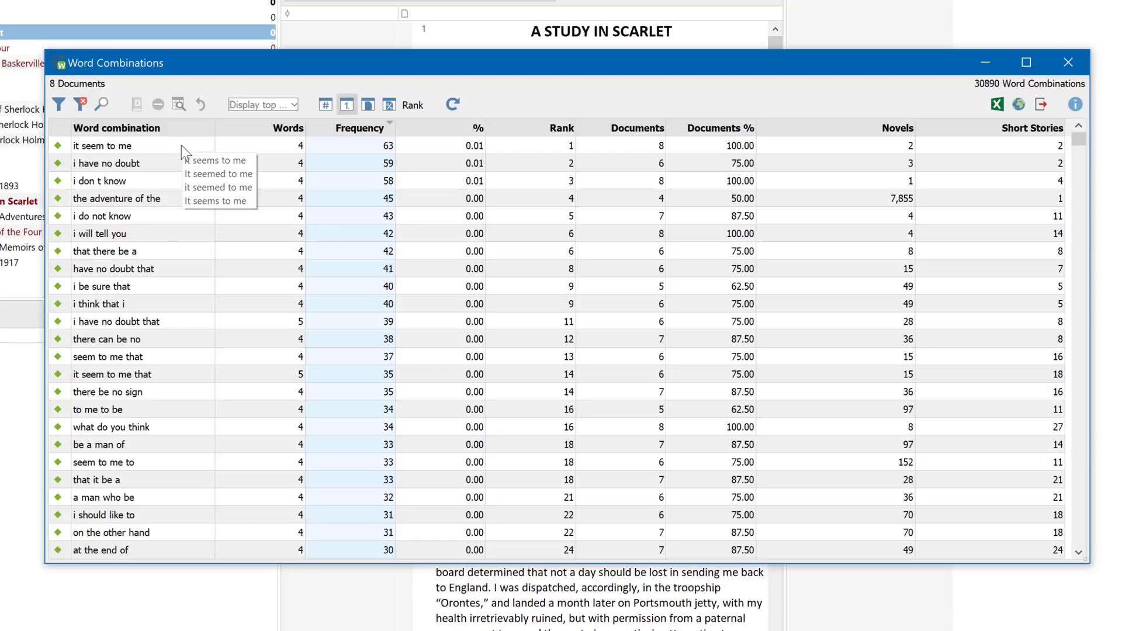
mouse_move(179, 167)
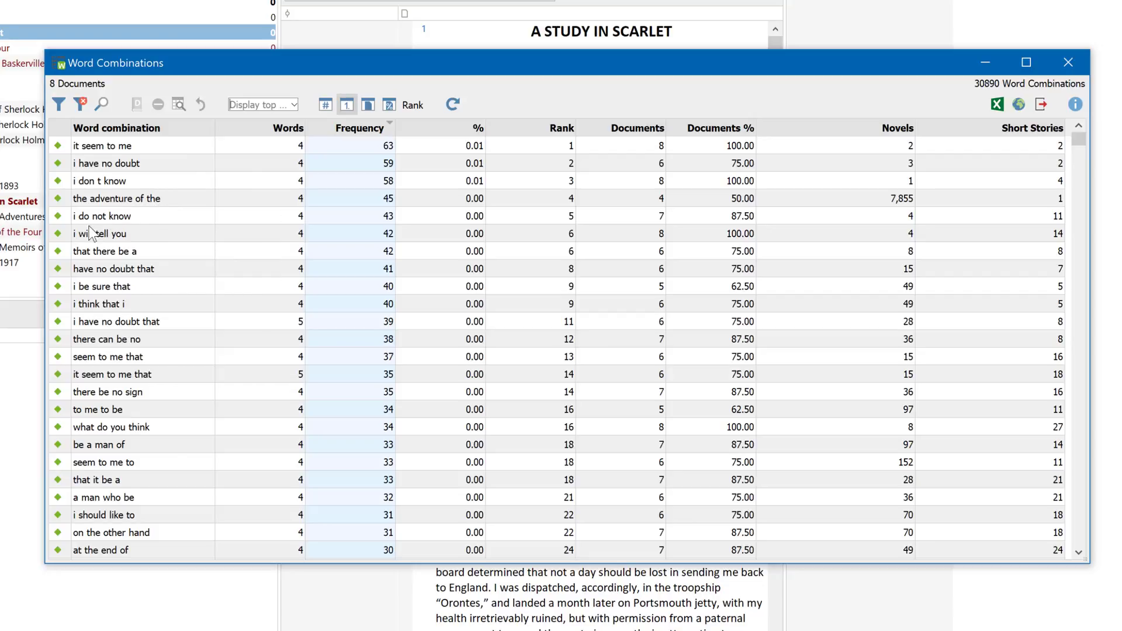
mouse_move(63, 237)
click(90, 289)
shift+click(97, 323)
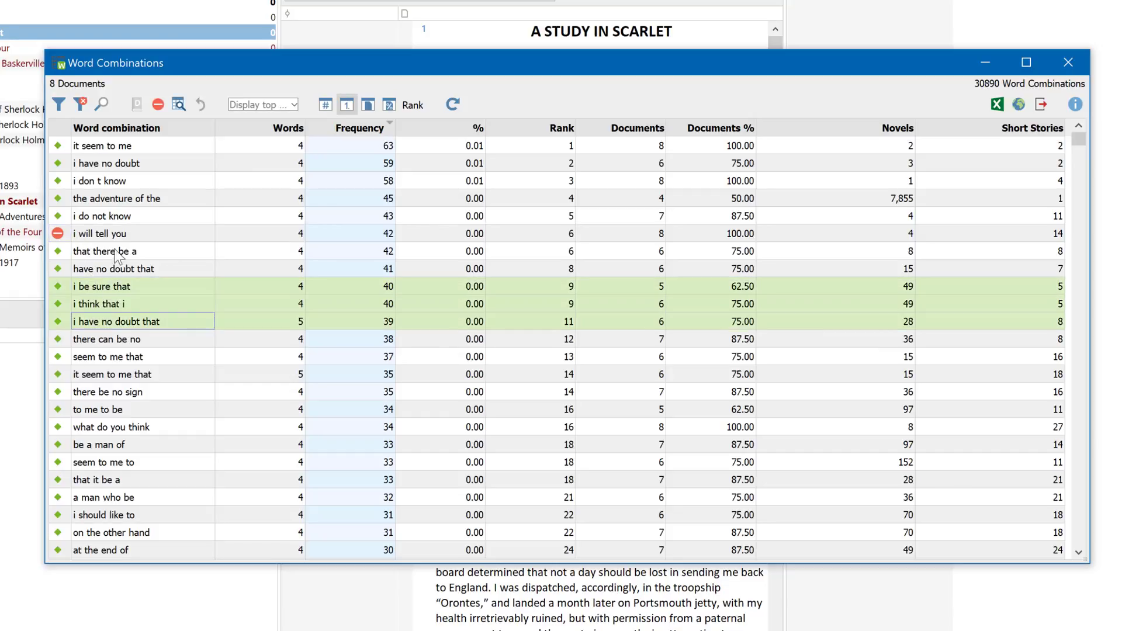
click(158, 105)
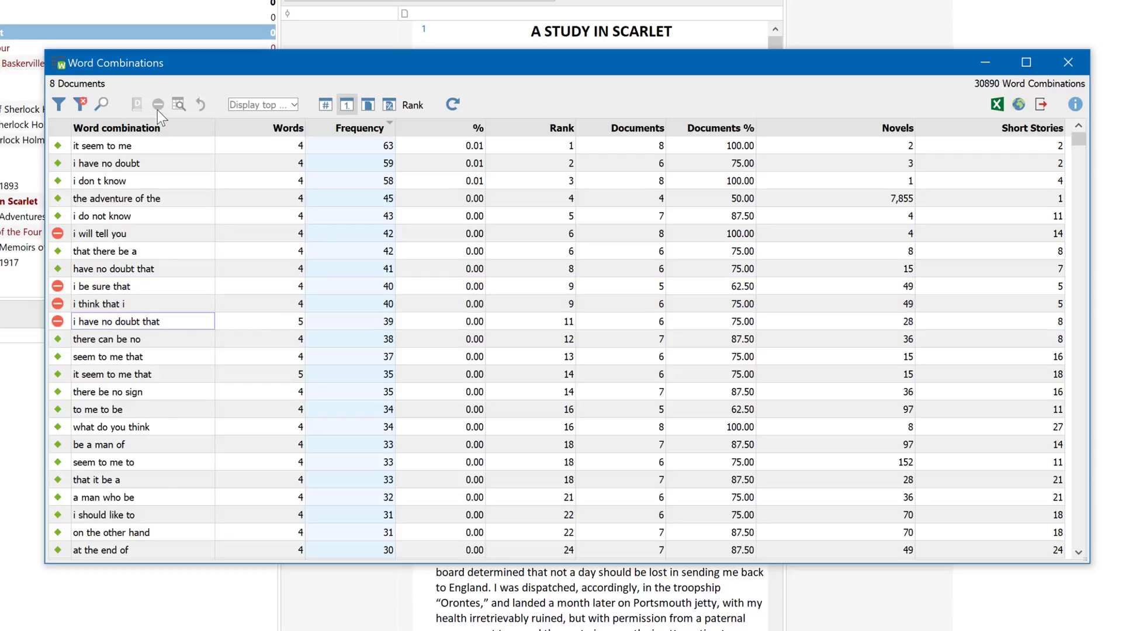
click(451, 106)
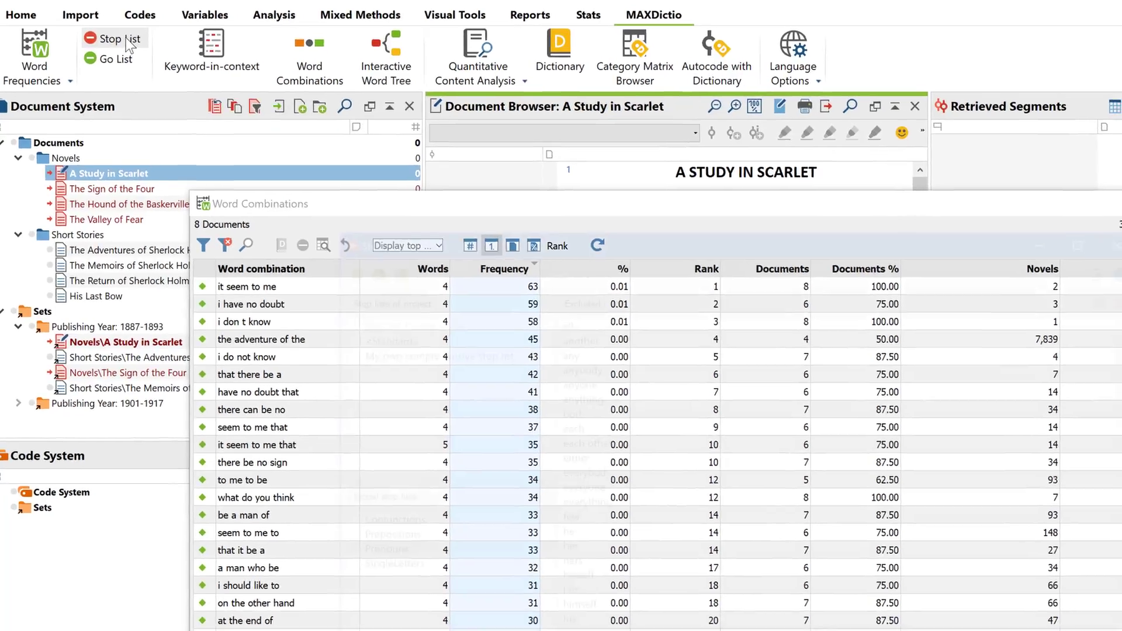
Remove the added phrases from "I am sure that" through "i will tell you" from the Pronouns stop list and refresh the word combinations.
click(132, 43)
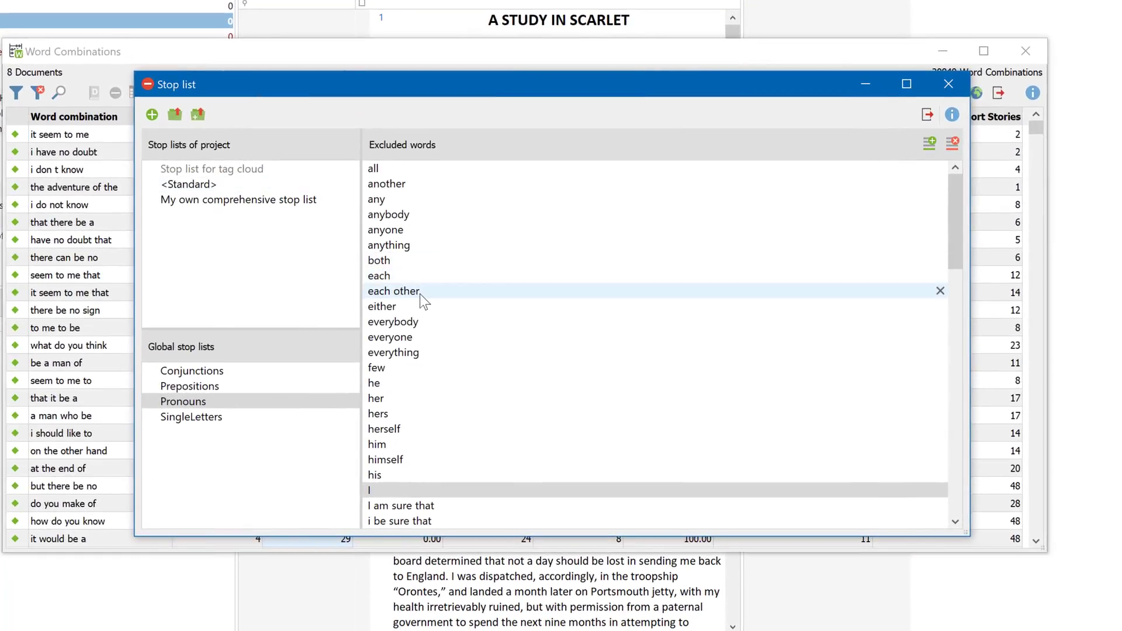
scroll(421, 292, down, 5)
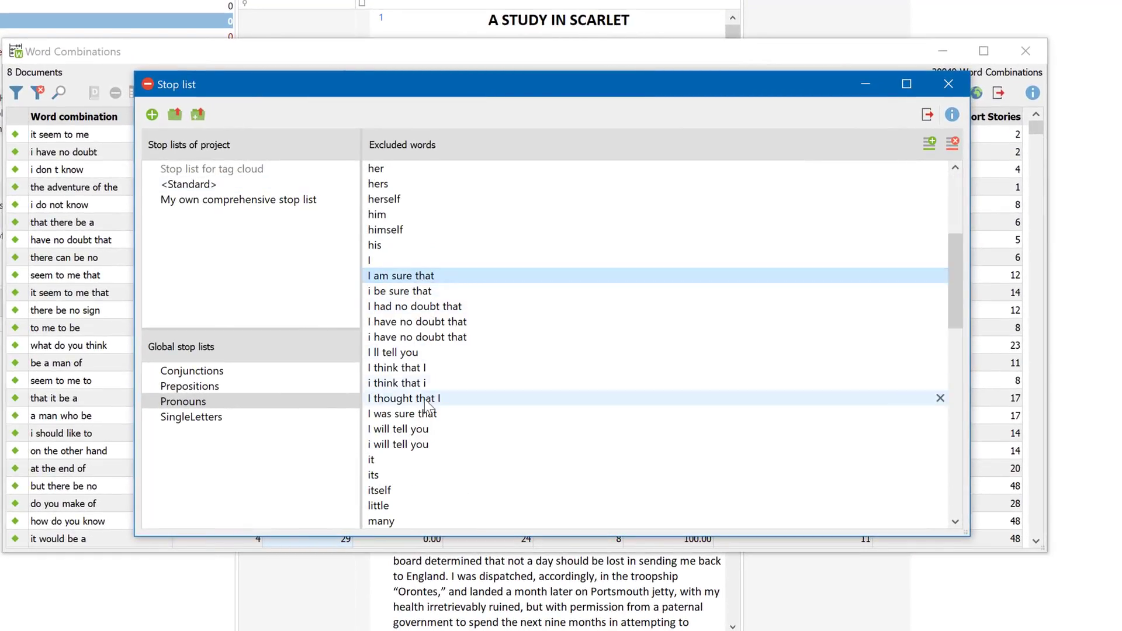
shift+click(425, 442)
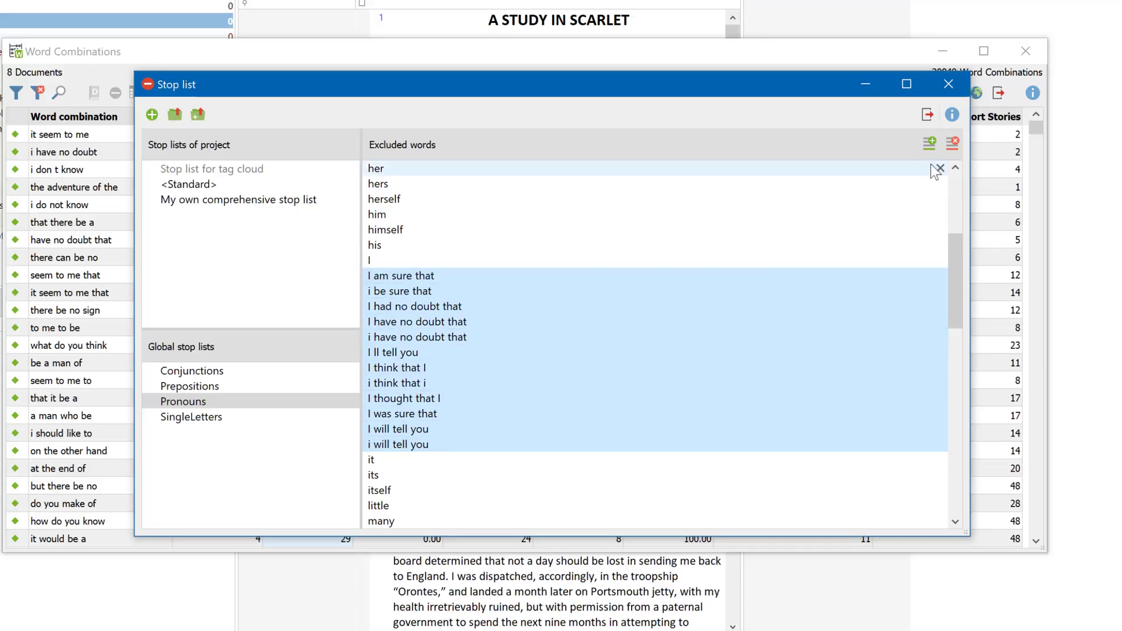
click(952, 143)
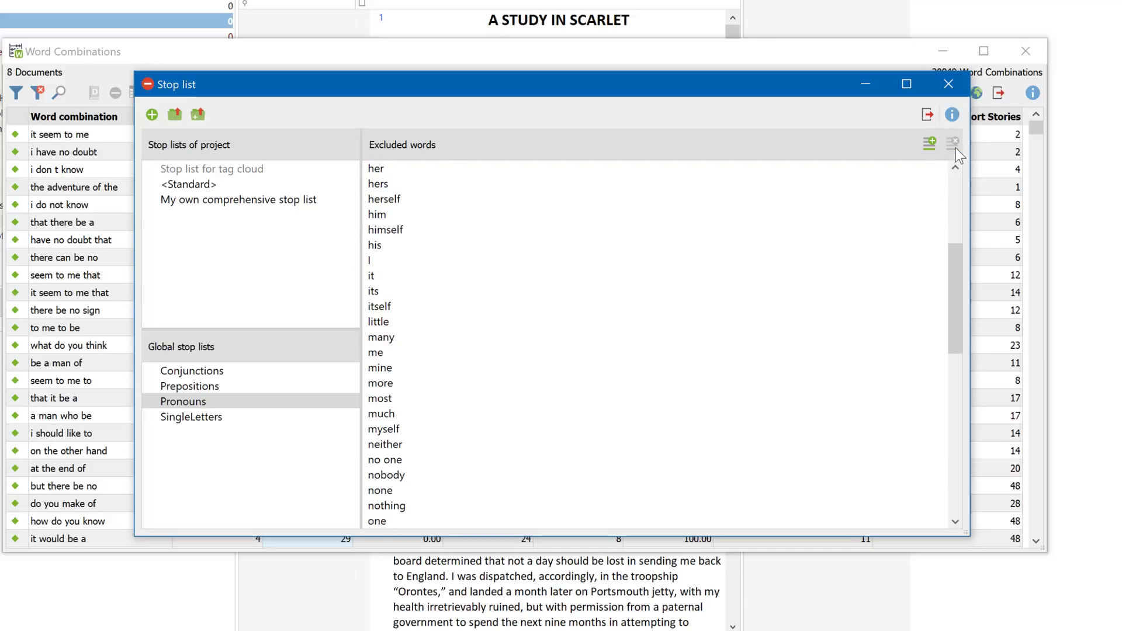
click(947, 84)
click(411, 93)
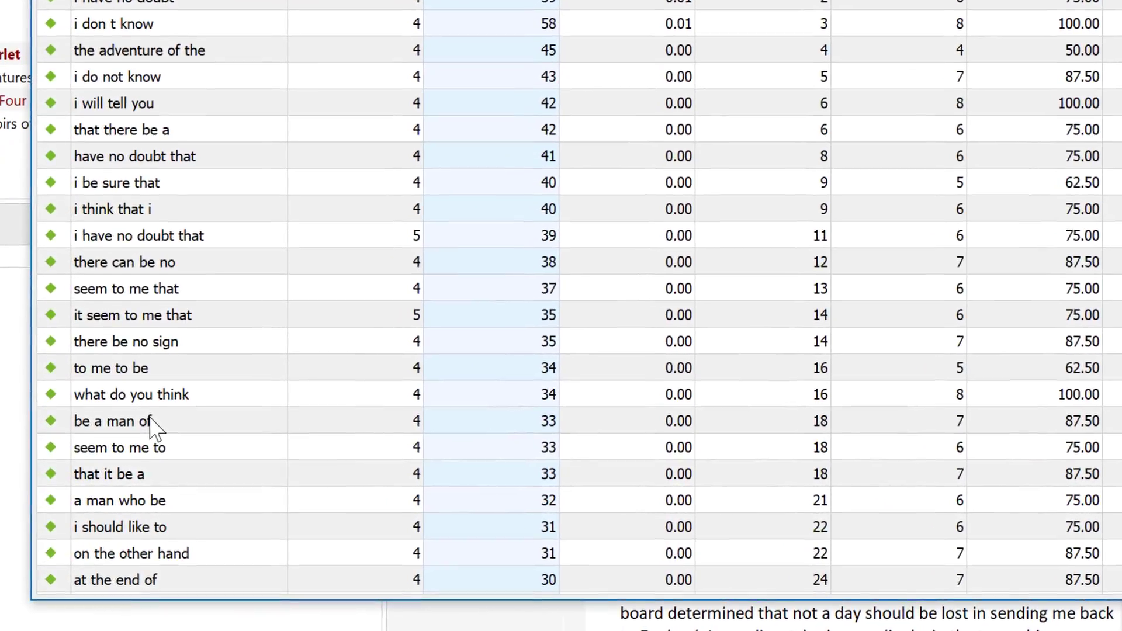
mouse_move(144, 425)
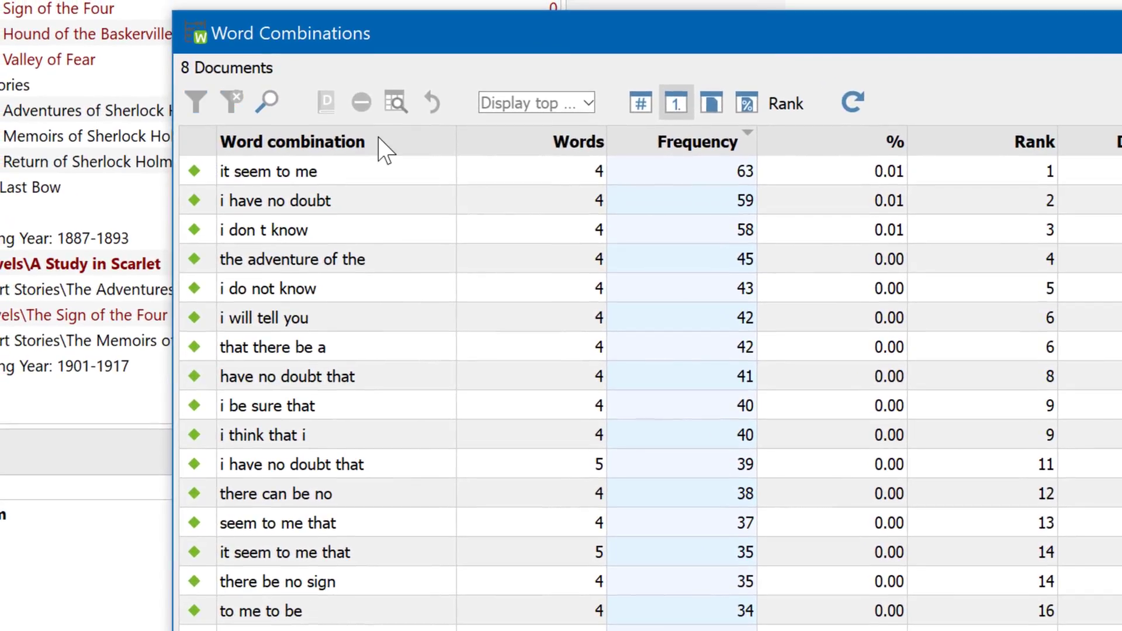
Filter the Word combination column for entries that contain "man" OR contain "woman", and look through the filtered combinations.
right_click(380, 147)
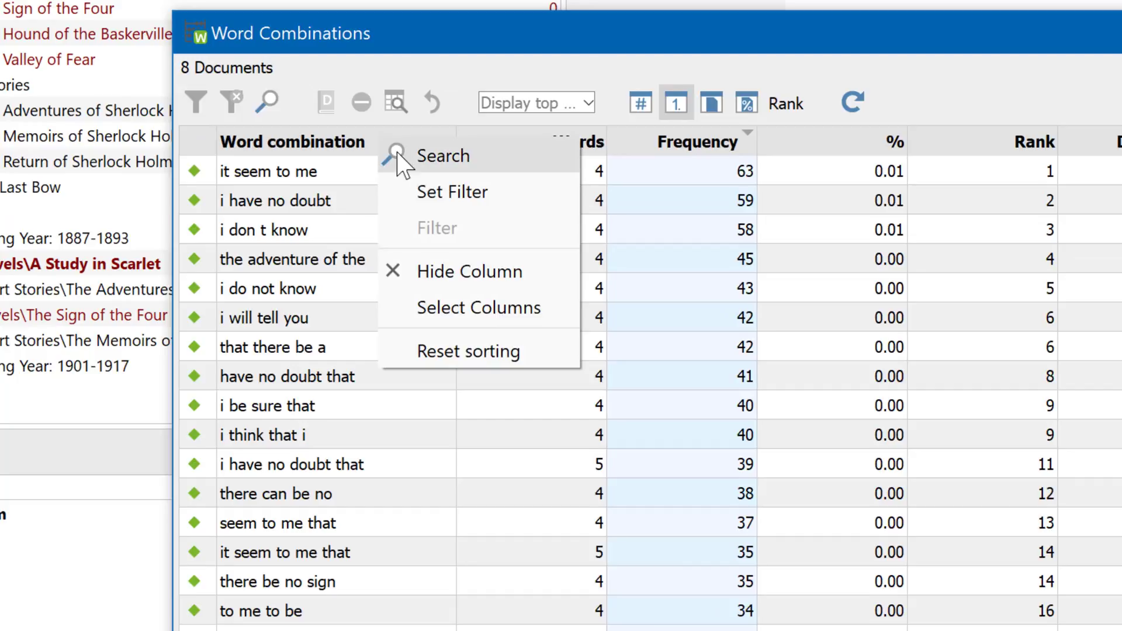
click(403, 204)
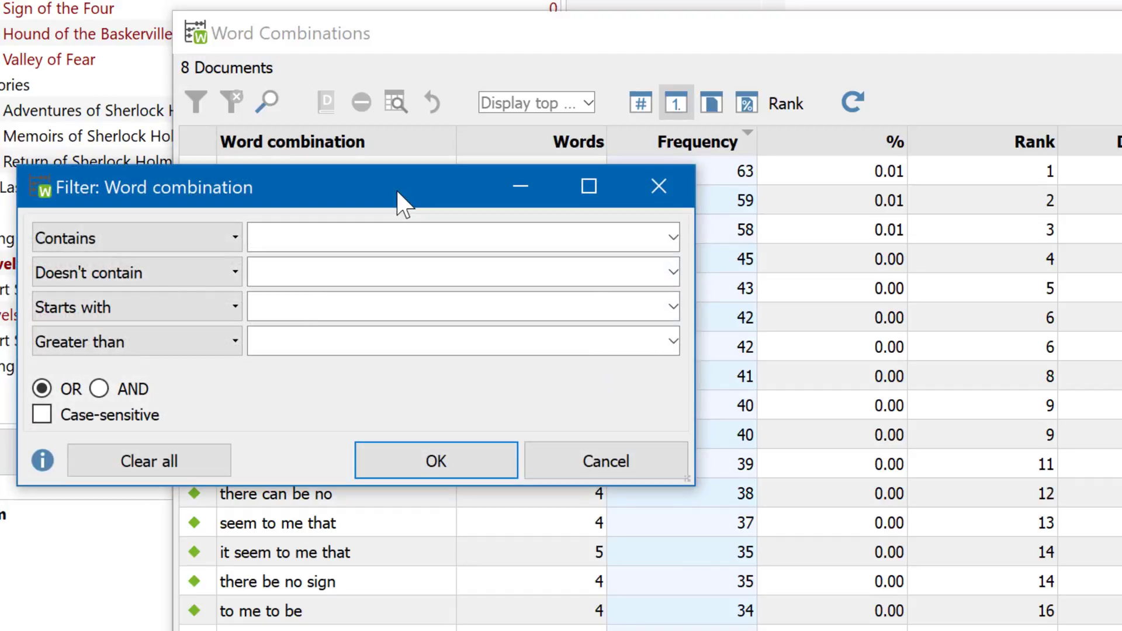
text(man)
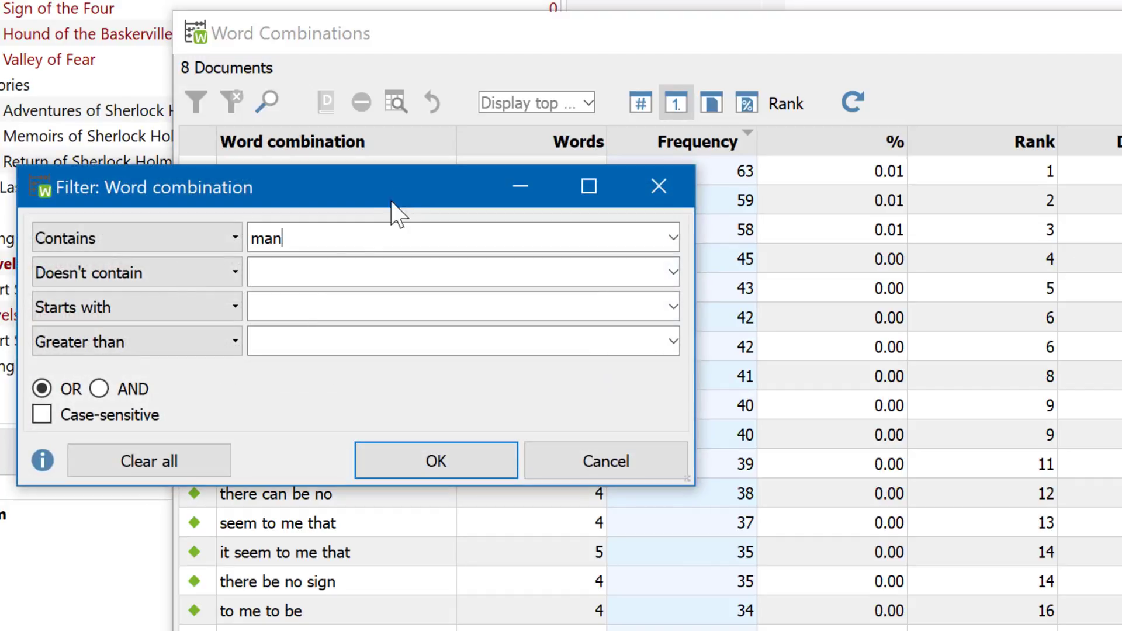
click(237, 274)
click(66, 297)
click(282, 272)
text(woman)
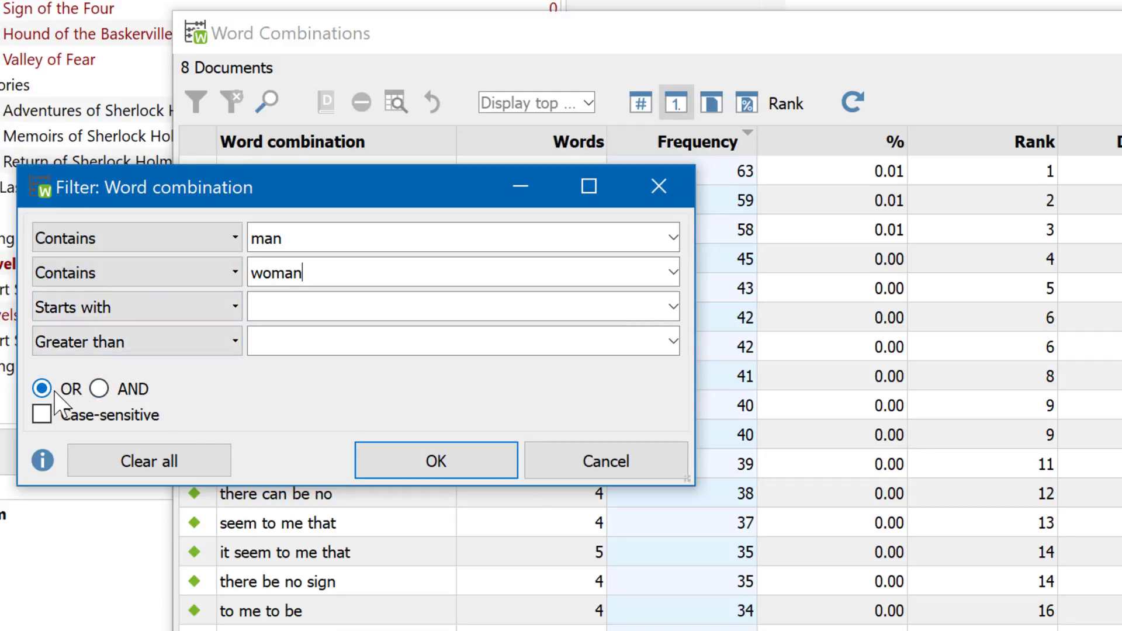
click(391, 468)
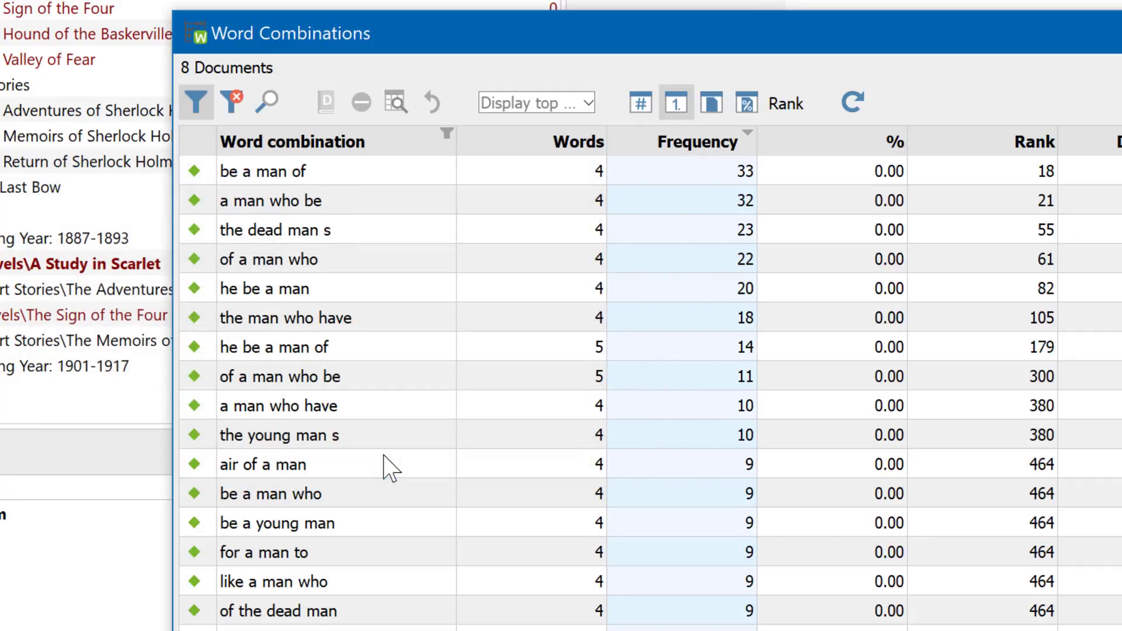
scroll(390, 467, down, 4)
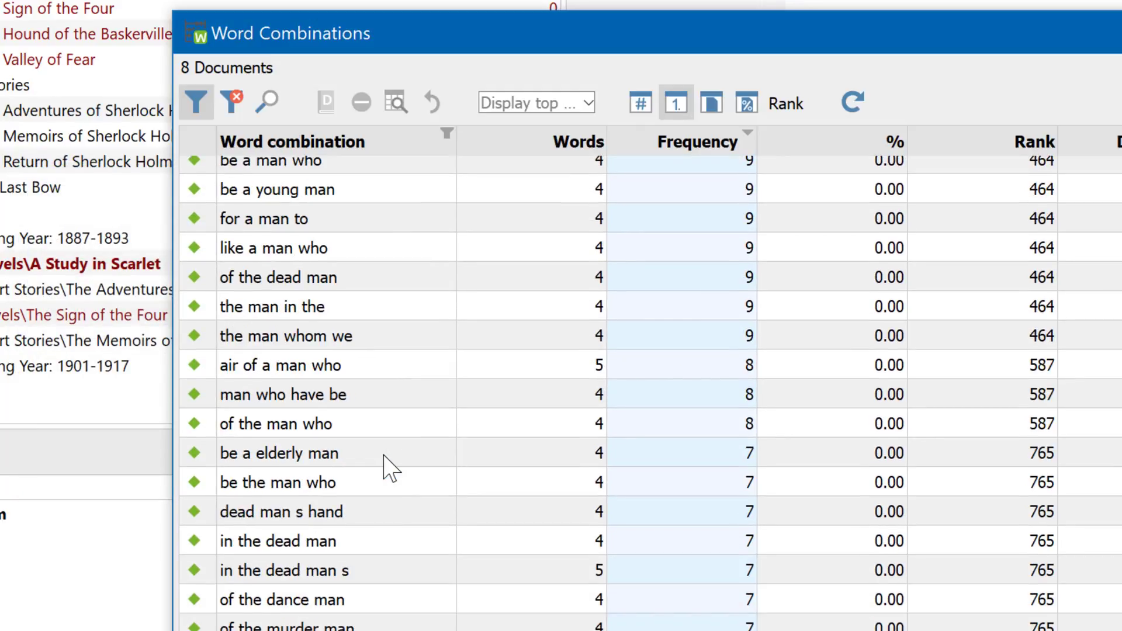
scroll(390, 468, down, 4)
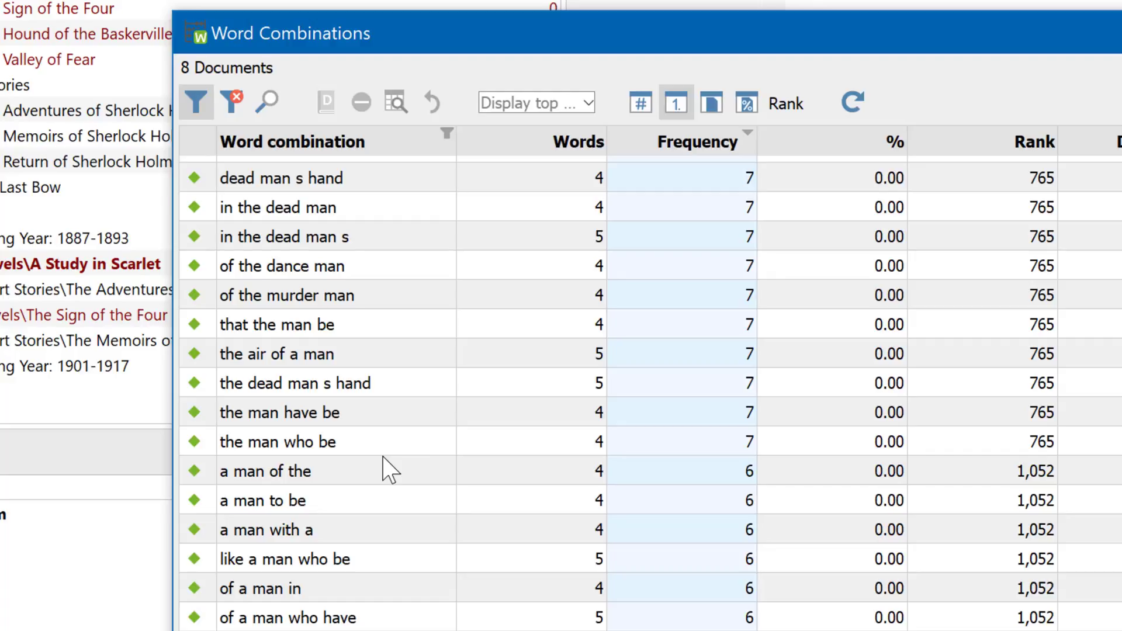
scroll(390, 468, down, 3)
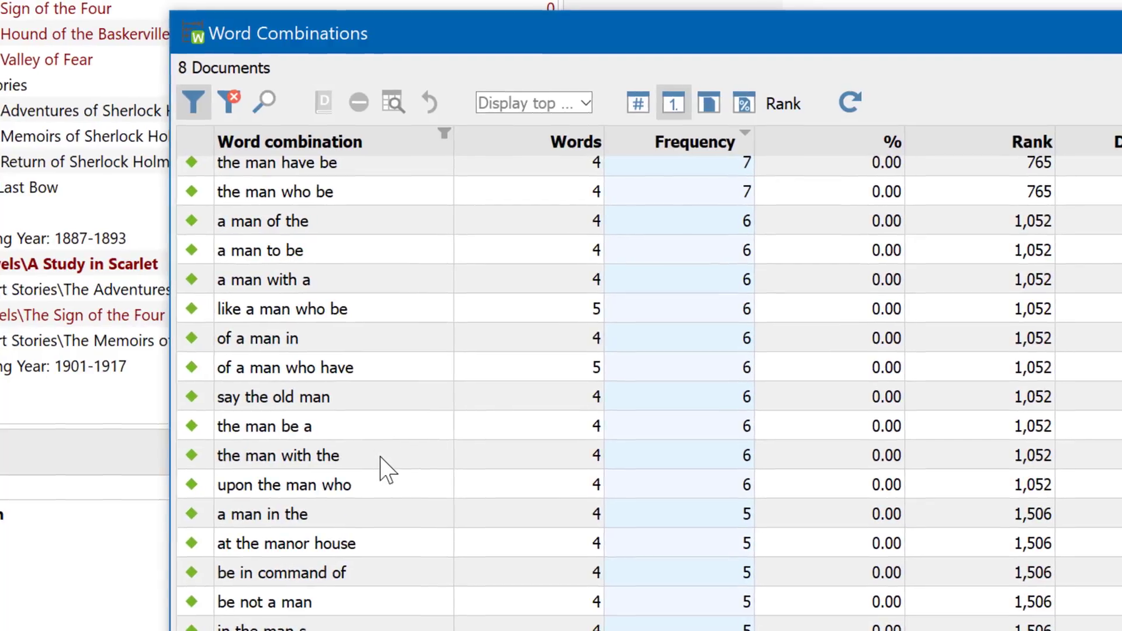
Search the Word combination column for "woman" and go through the hits up to "a woman s quick".
right_click(388, 142)
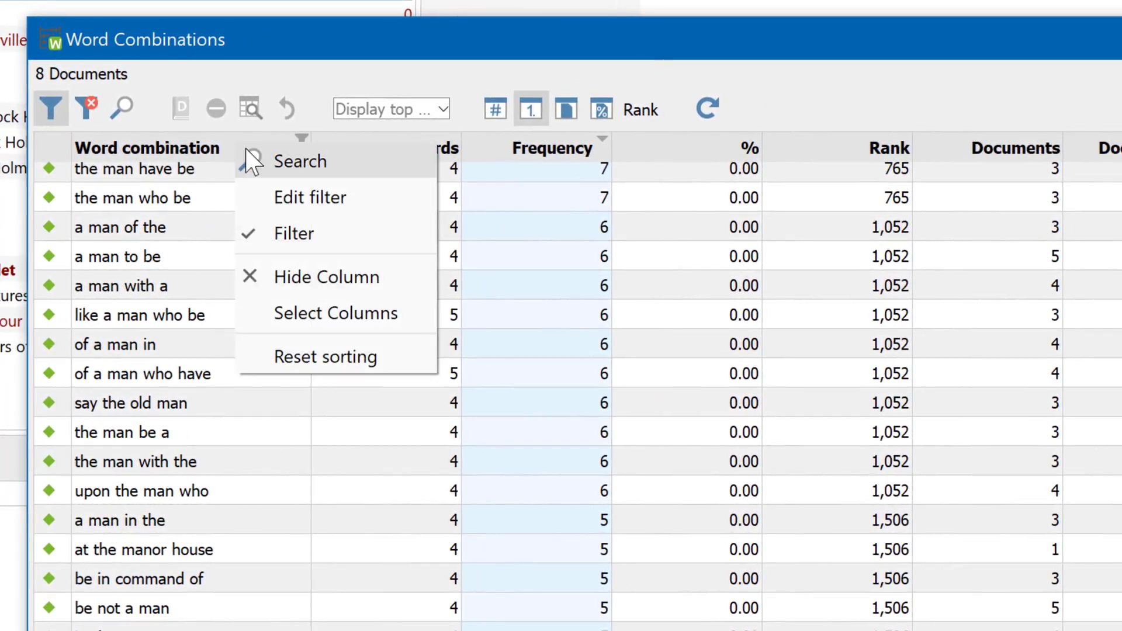
click(257, 163)
text(woman)
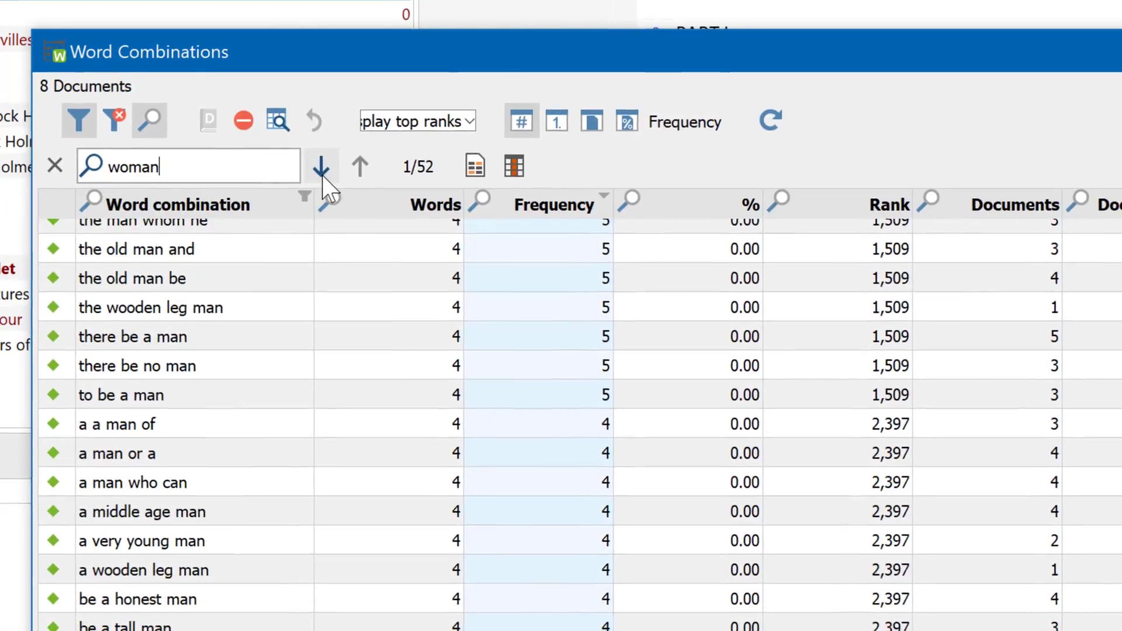
click(321, 168)
click(321, 168)
click(321, 169)
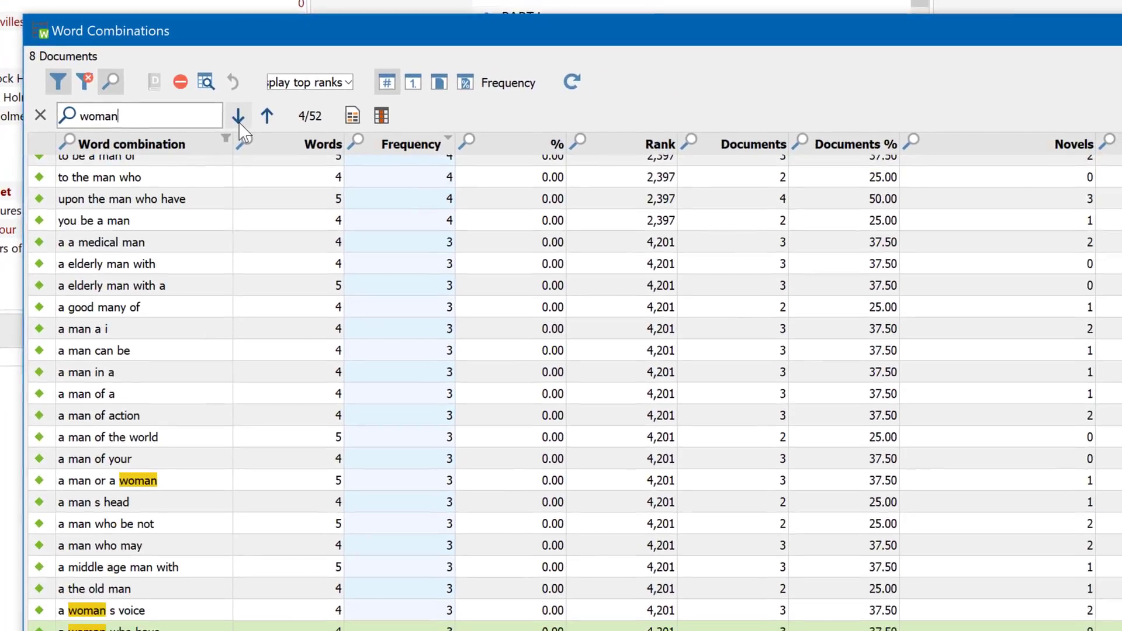
click(321, 169)
click(230, 114)
click(230, 114)
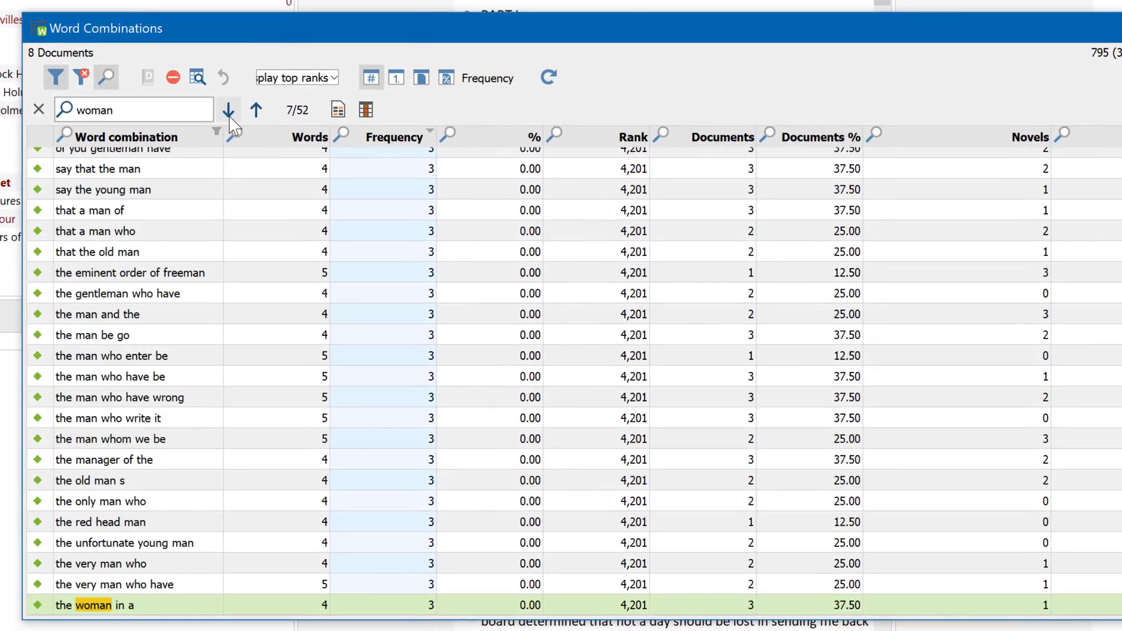
click(230, 114)
click(228, 112)
click(229, 111)
click(229, 111)
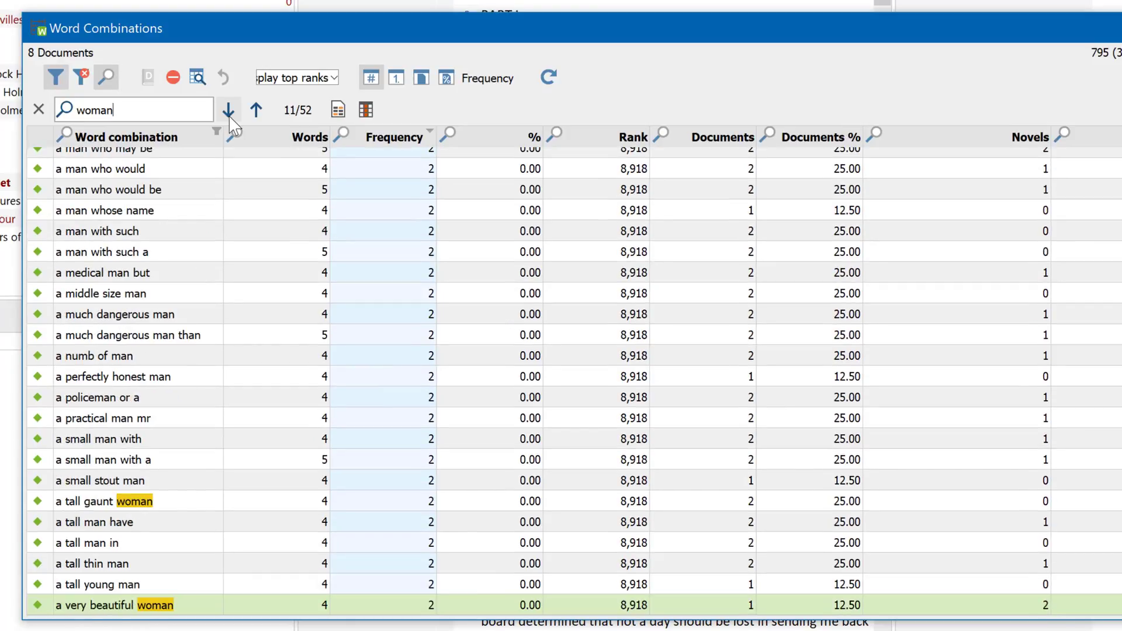
click(228, 111)
click(228, 111)
click(229, 111)
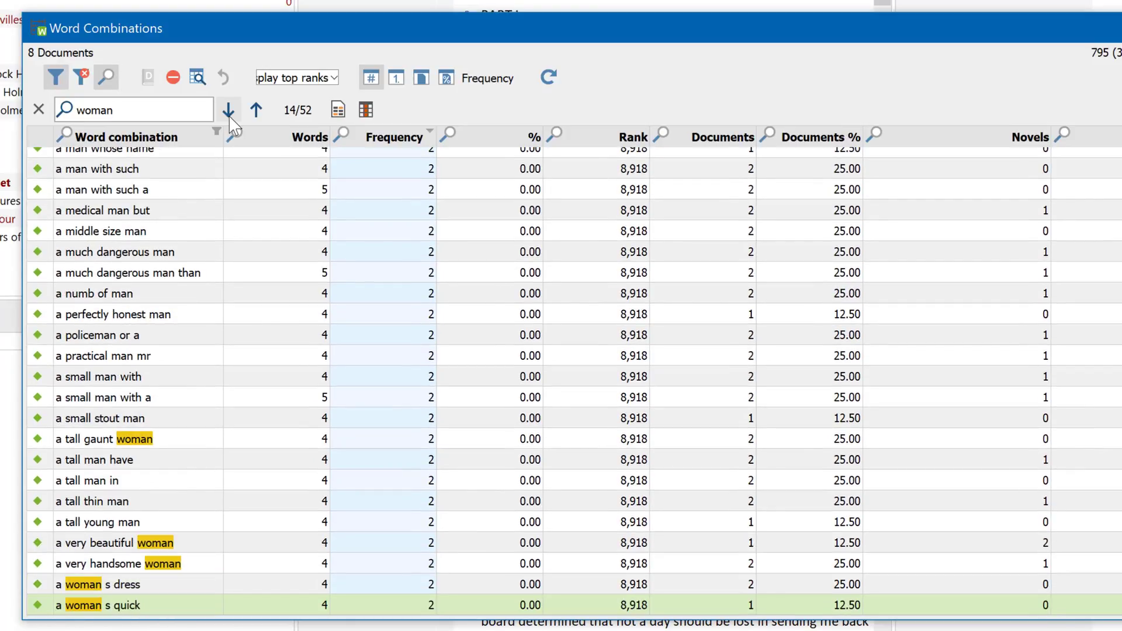
List the text passages for "a very beautiful woman", "a very handsome woman" and "a woman s dress", and minimize the Word Combinations window.
click(183, 545)
shift+click(175, 586)
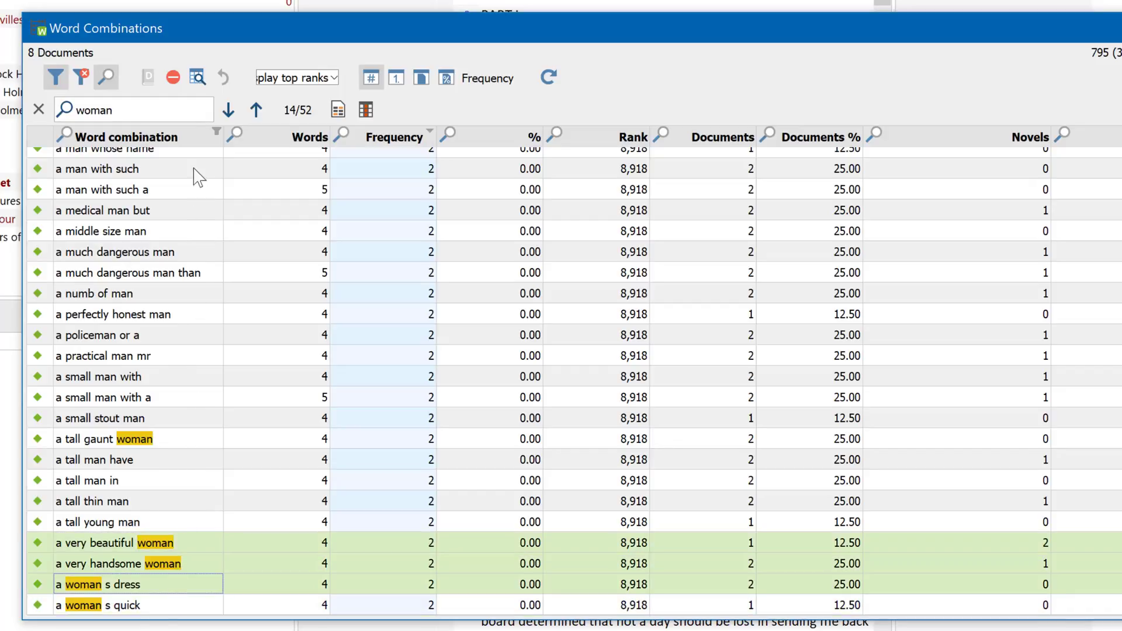
click(197, 78)
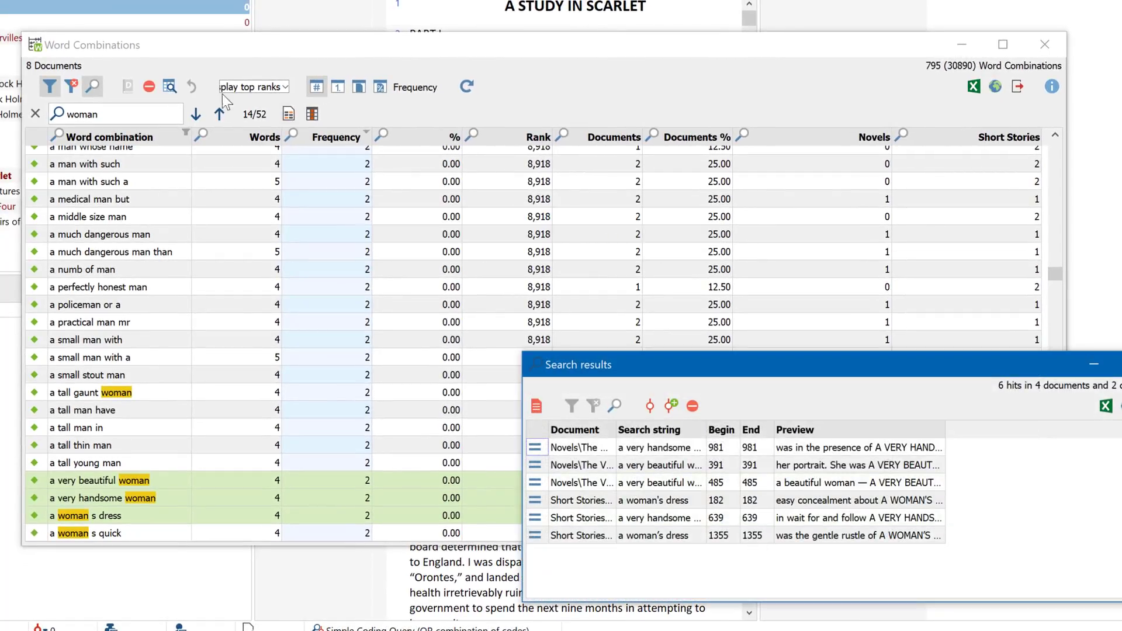
click(957, 44)
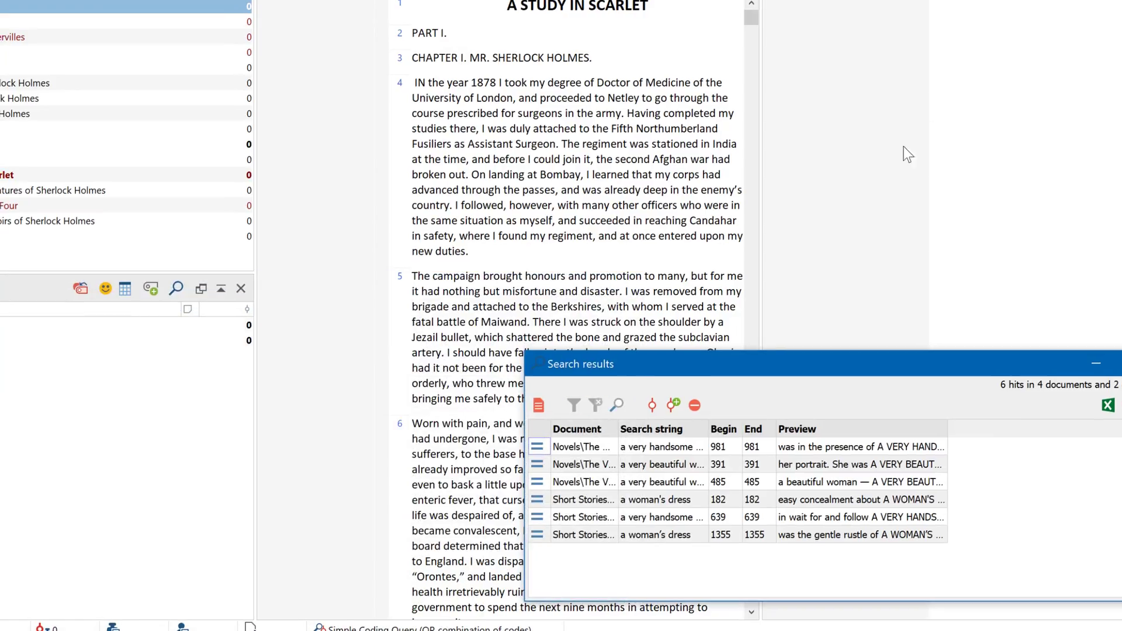
View the first five search hits in their documents, from paragraph 981 of the first hit through paragraph 639.
click(732, 447)
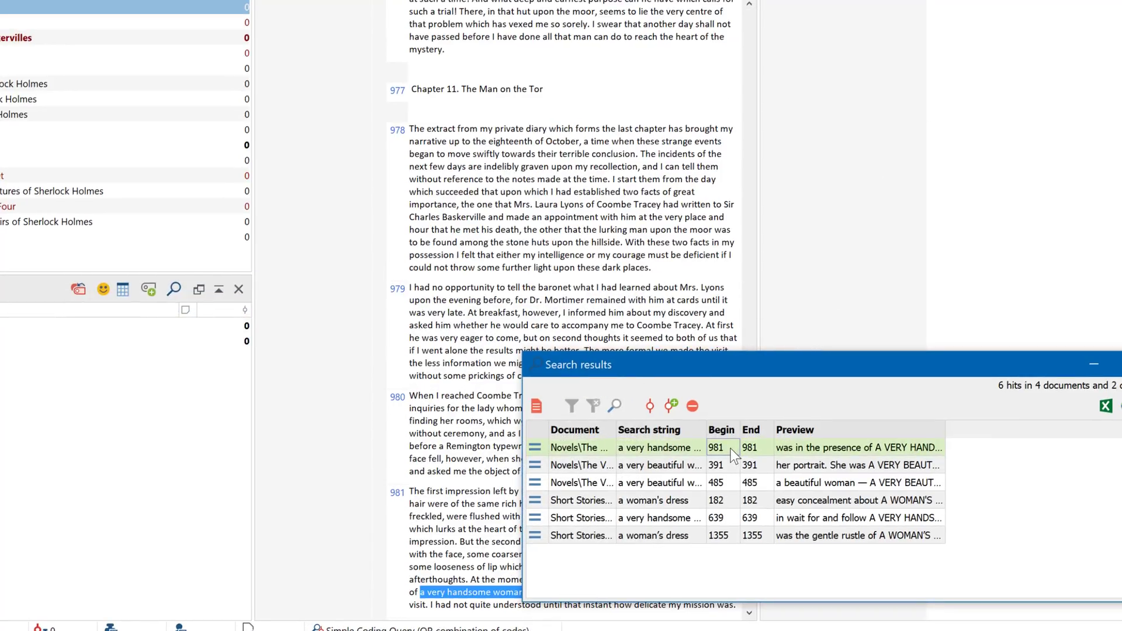
click(727, 465)
click(724, 480)
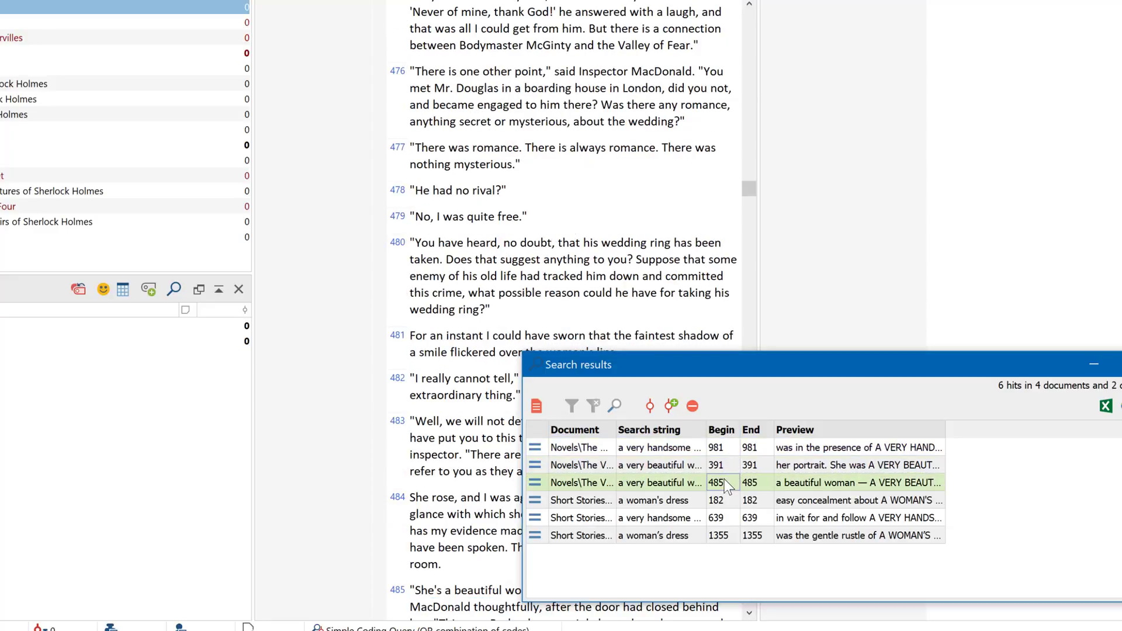
click(723, 501)
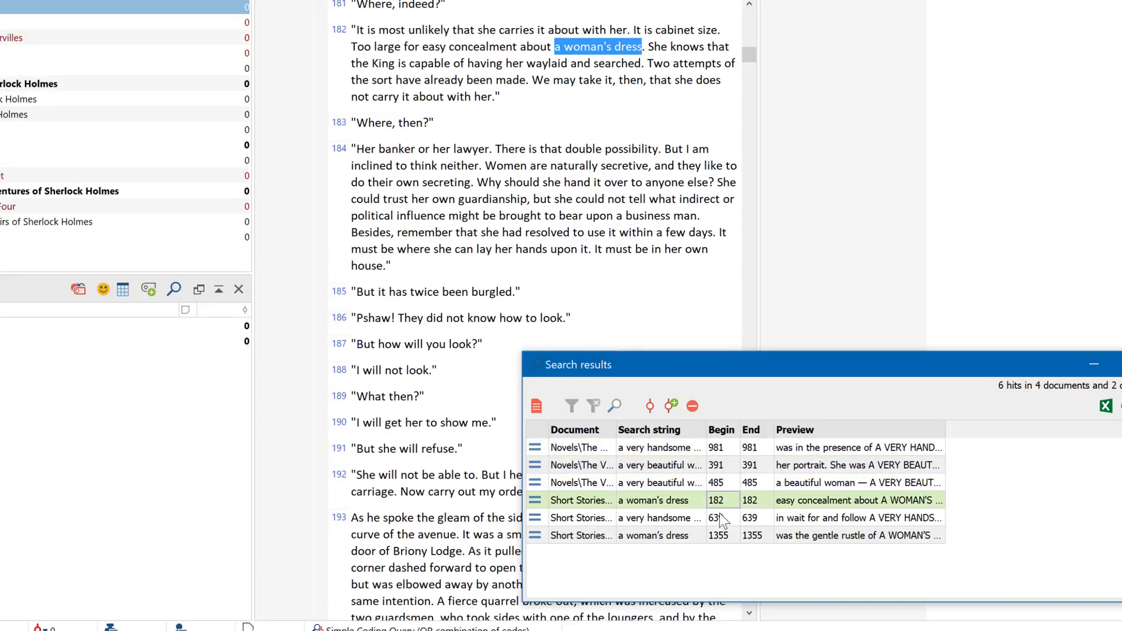
click(722, 518)
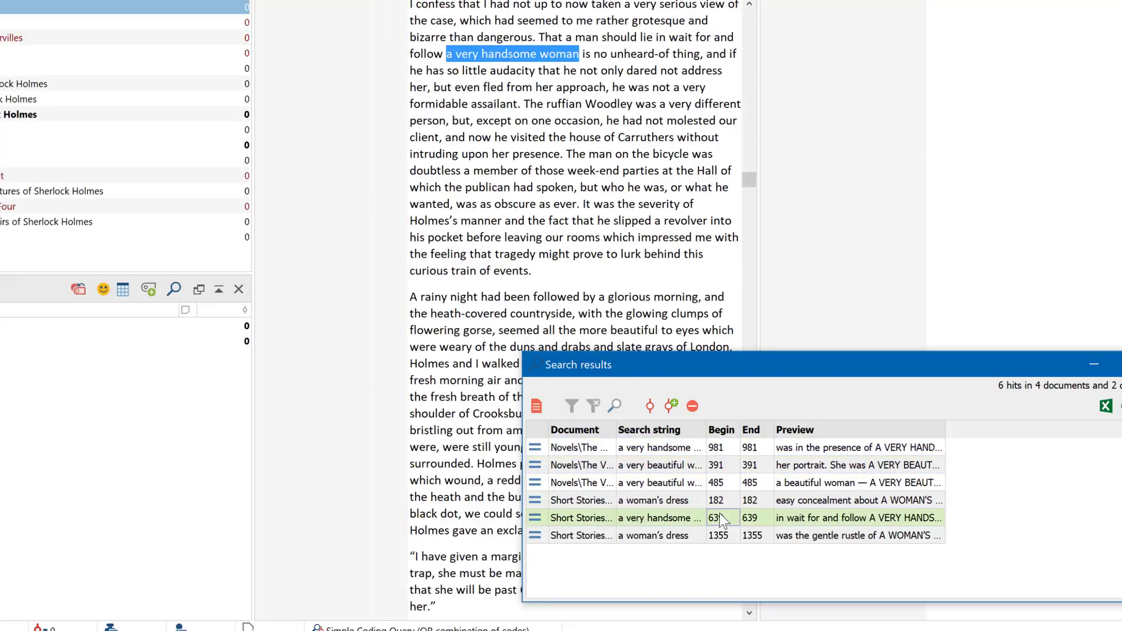
Autocode the search hits with a new code word combinations "woman", covering the sentence plus adjacent sentences, and view the coded hit in paragraph 1355.
click(671, 409)
text(word combinations "woman")
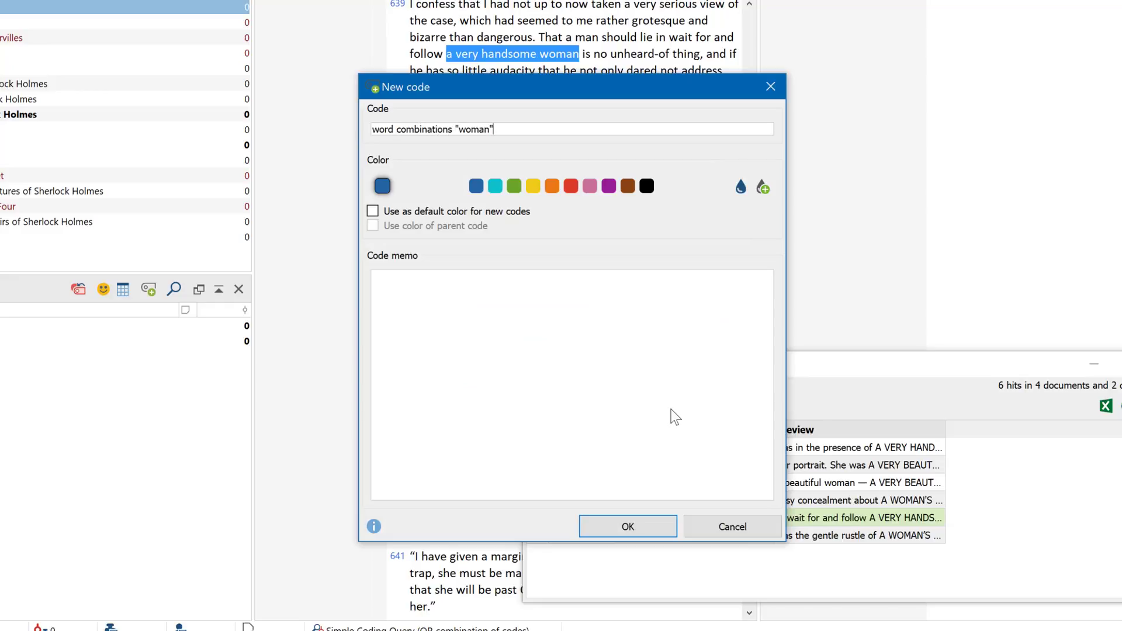
key(Return)
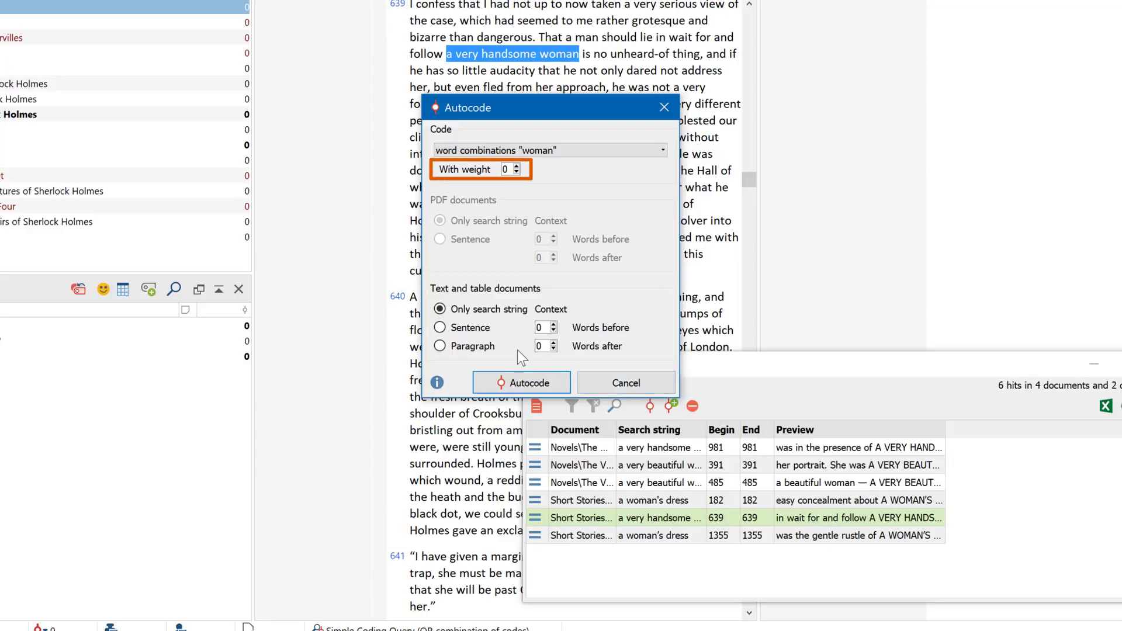
click(471, 329)
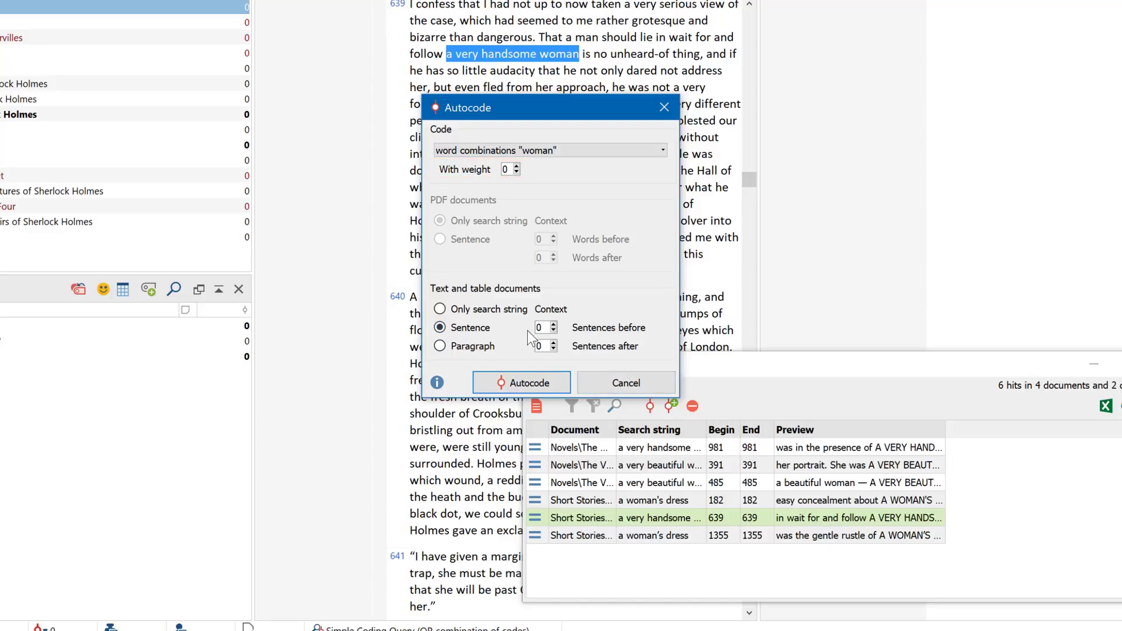
click(553, 343)
click(551, 384)
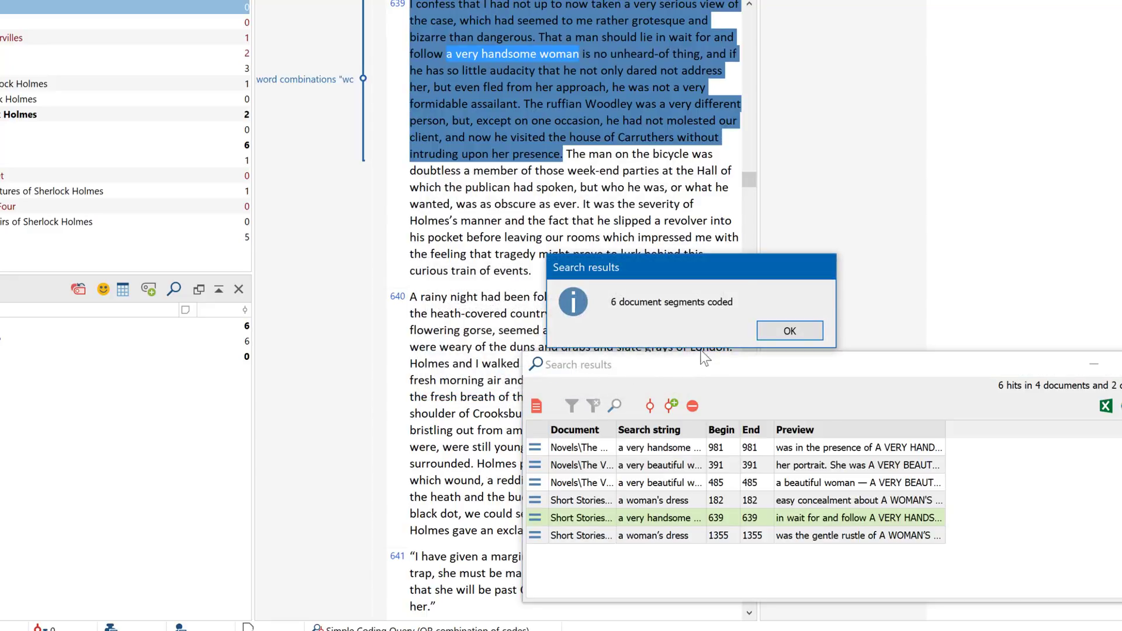
click(783, 328)
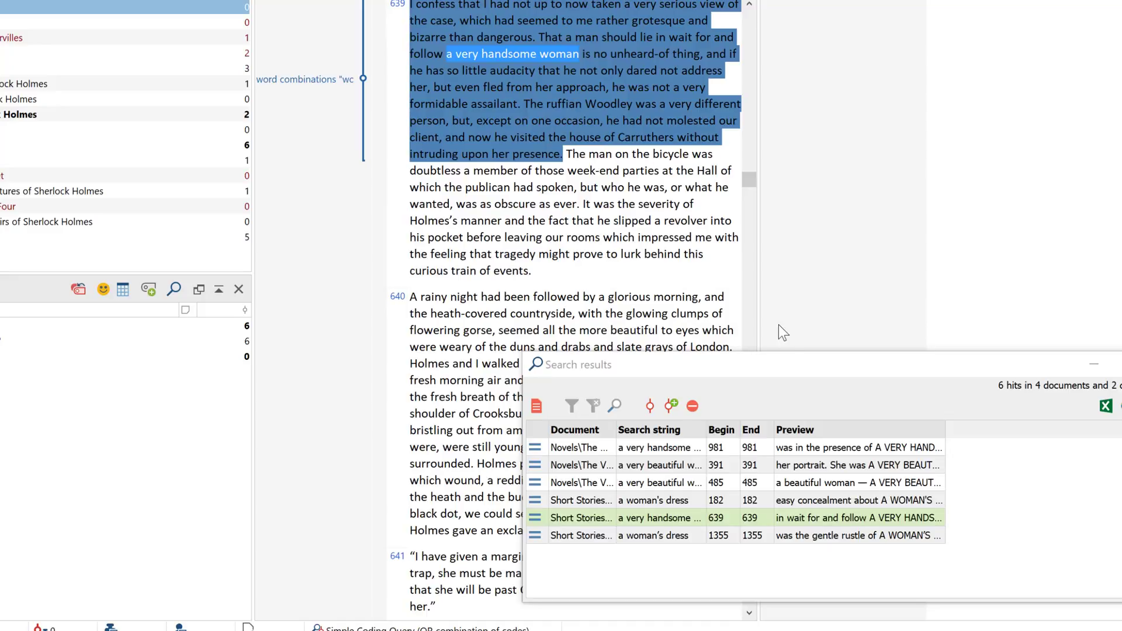
click(722, 537)
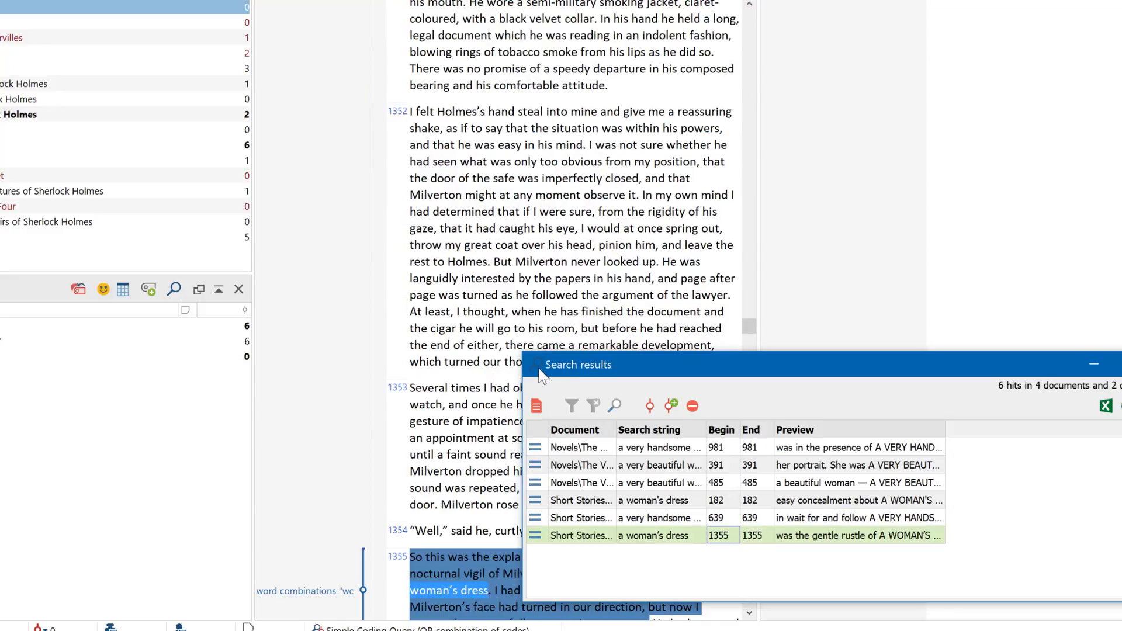
drag(541, 374, 541, 304)
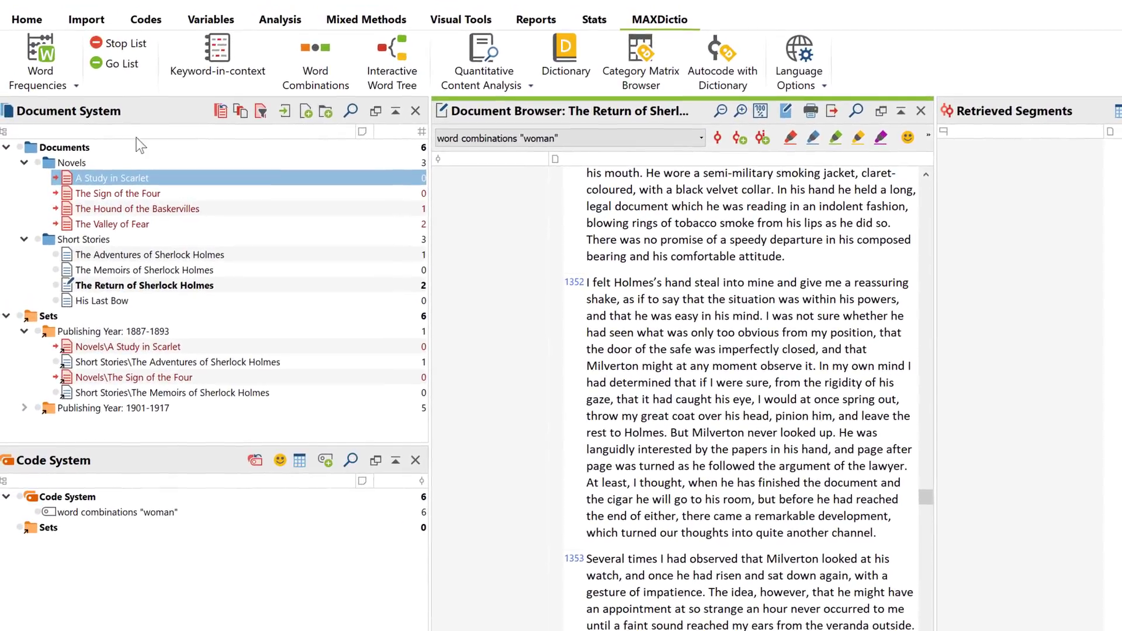
Run a Word Frequencies analysis on all documents, not only activated ones, with English lemmatization, and show the word forms grouped under "man".
click(69, 82)
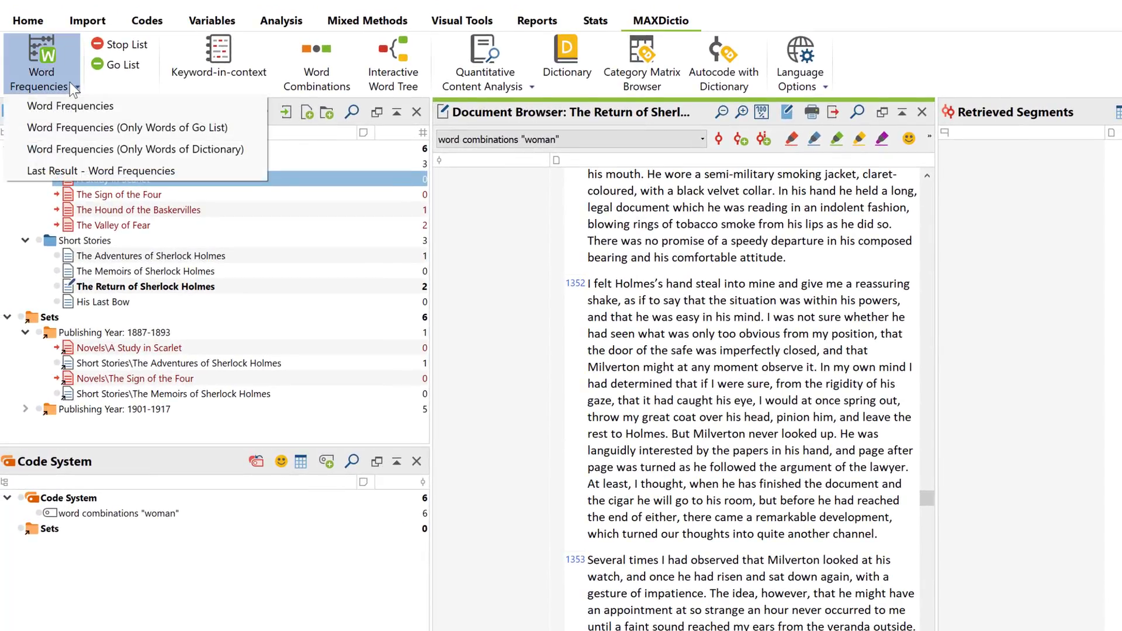
click(82, 109)
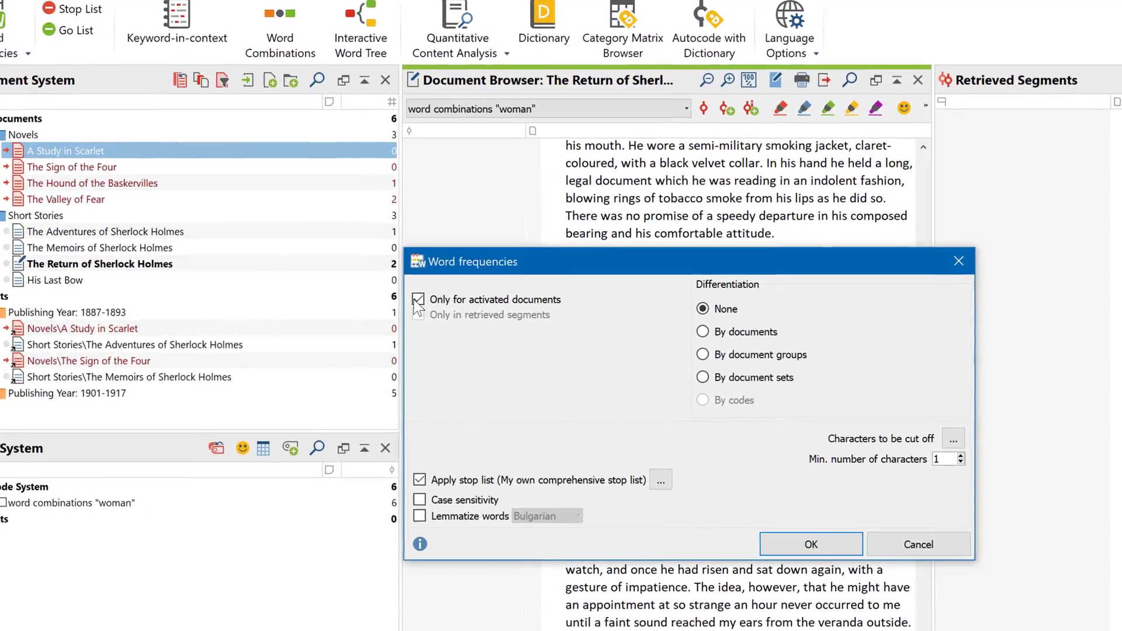
click(417, 300)
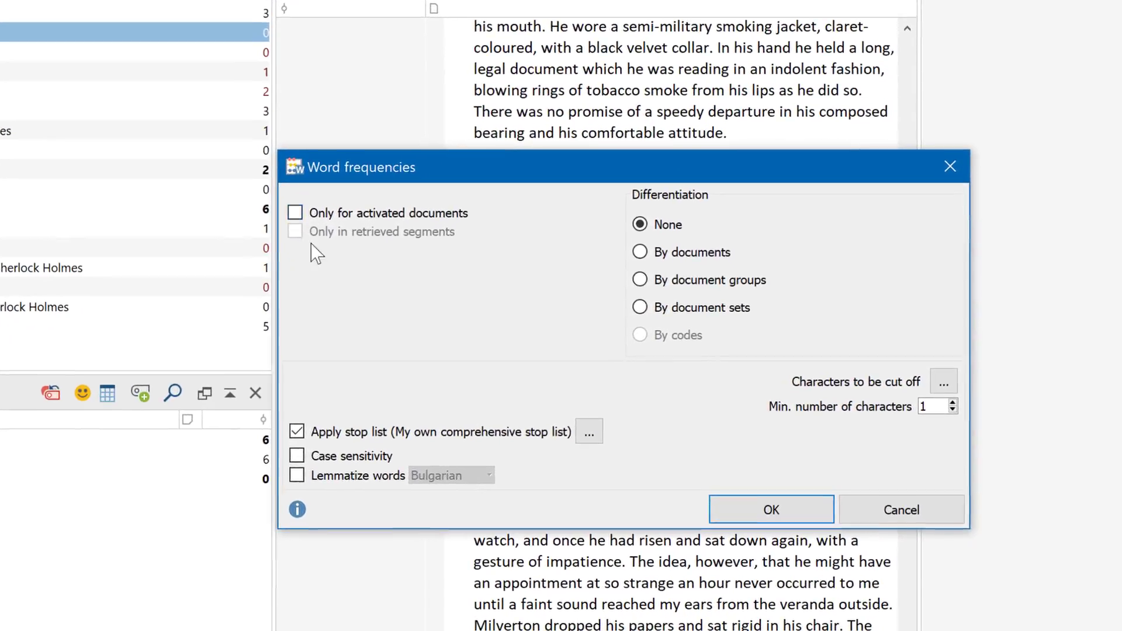
click(297, 475)
click(446, 475)
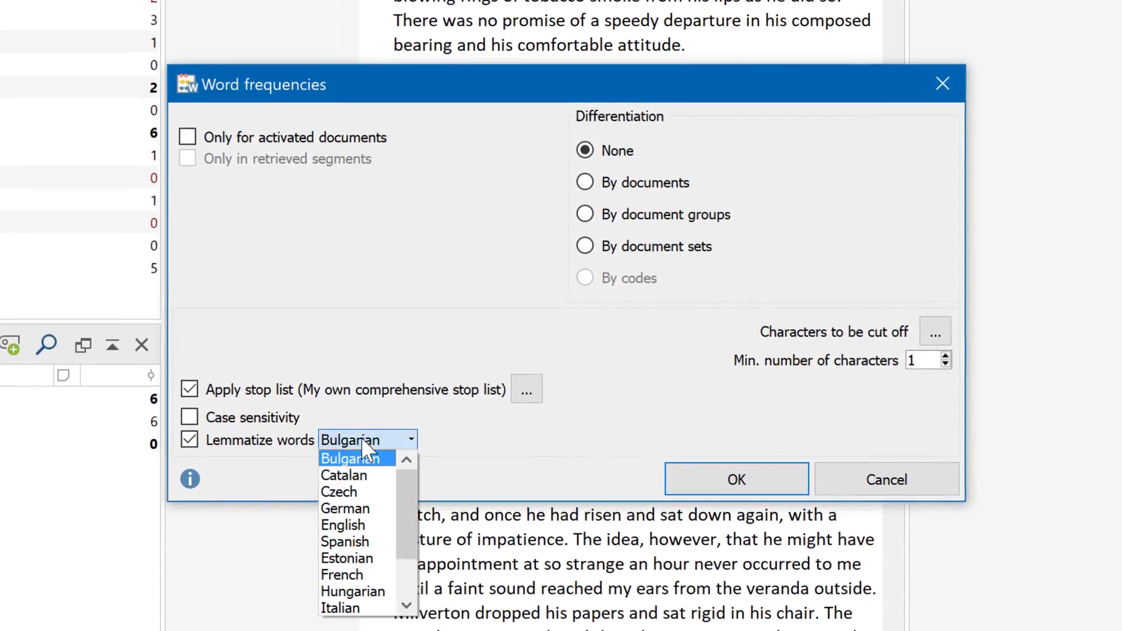
click(343, 525)
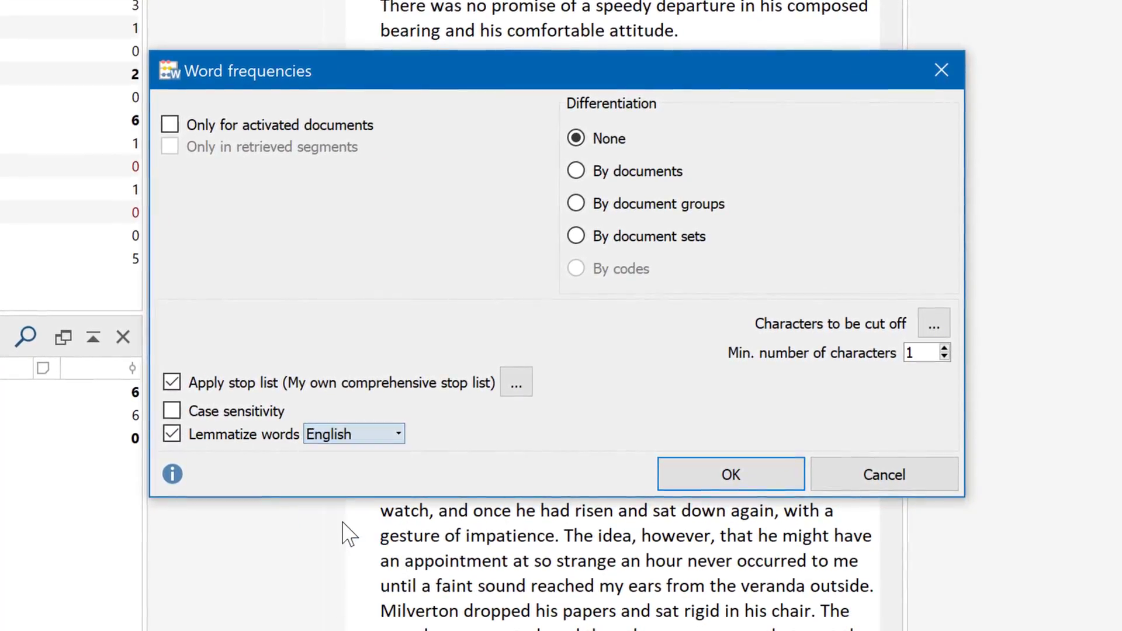
click(671, 482)
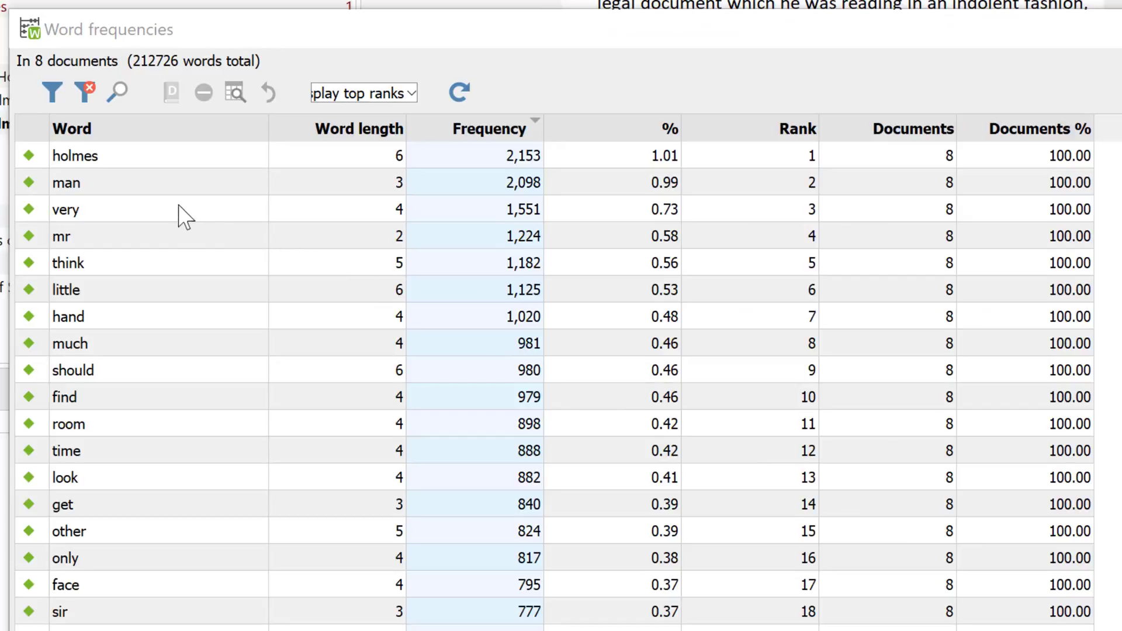
mouse_move(122, 183)
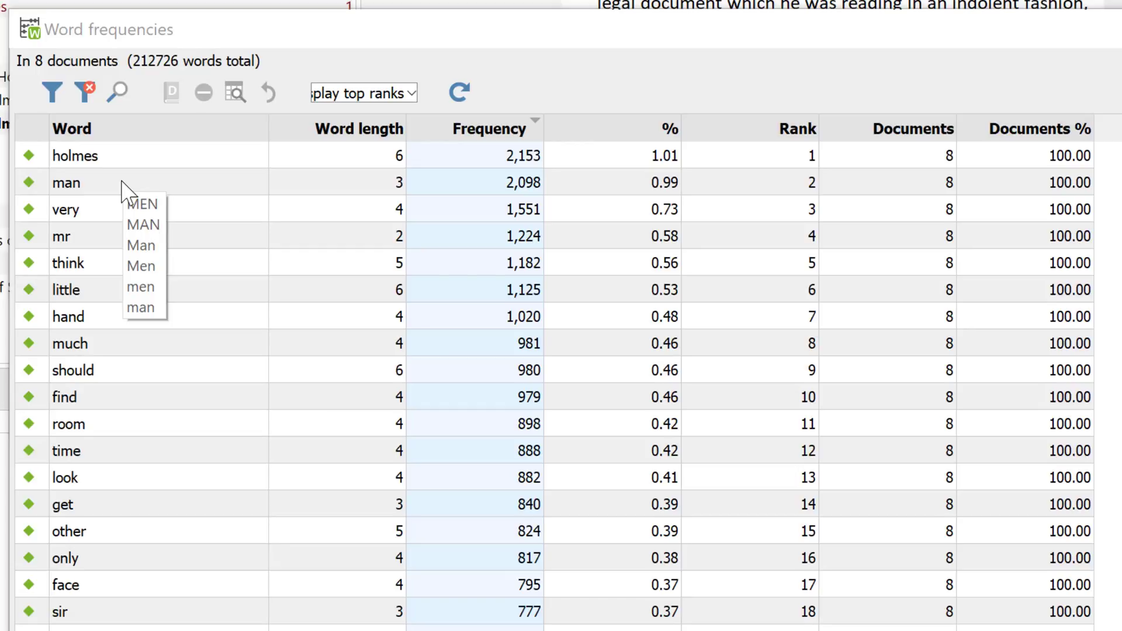
Look through the word frequencies list from "man" to "woman", and close the Word Frequencies window.
click(122, 192)
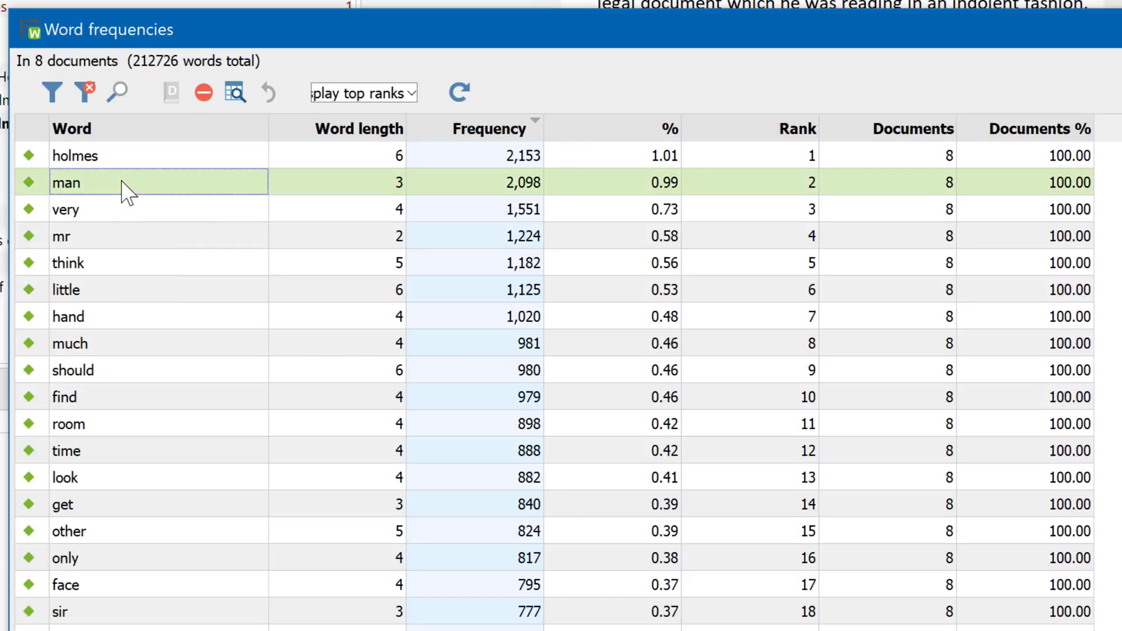
scroll(127, 191, down, 20)
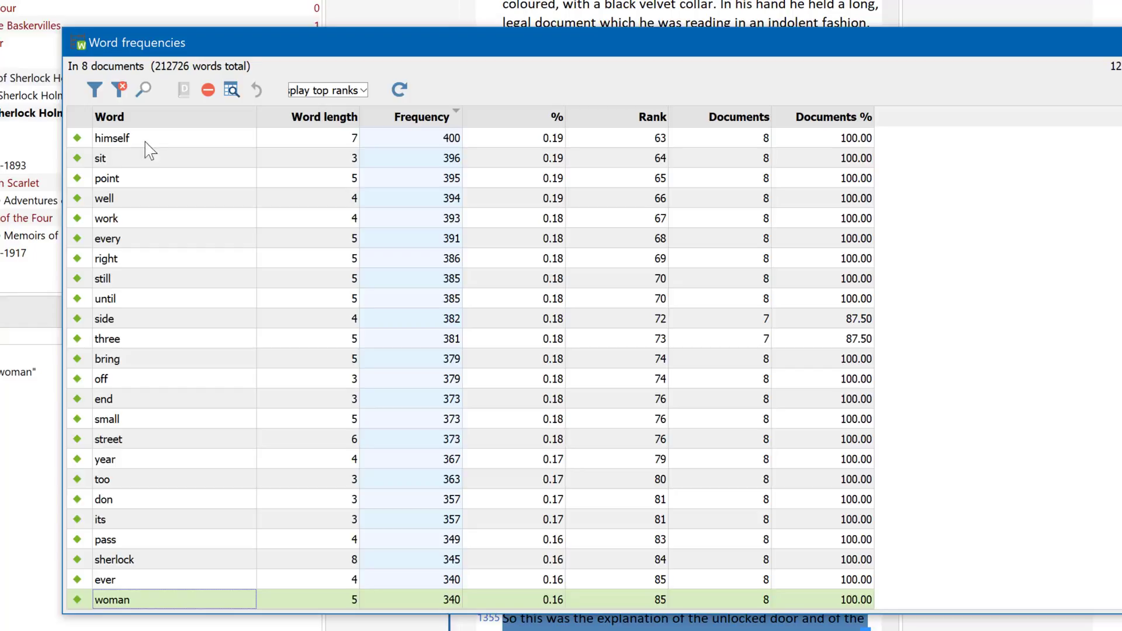
double_click(77, 45)
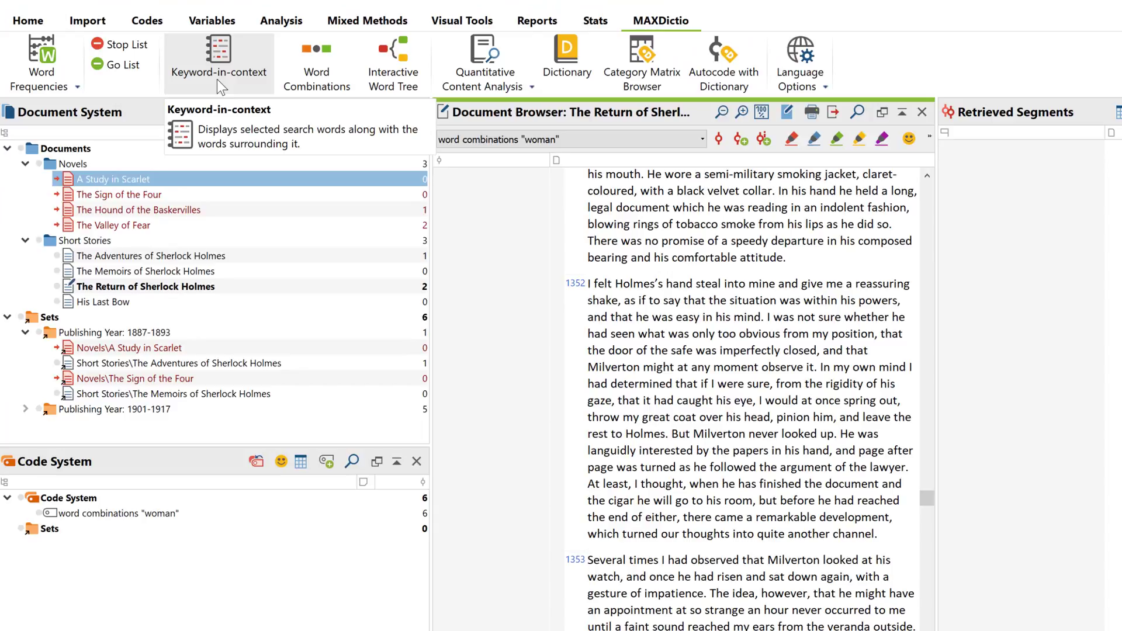
Run a Keyword-in-context search for "woman" in the activated documents with a context of 15 words before and after.
click(217, 81)
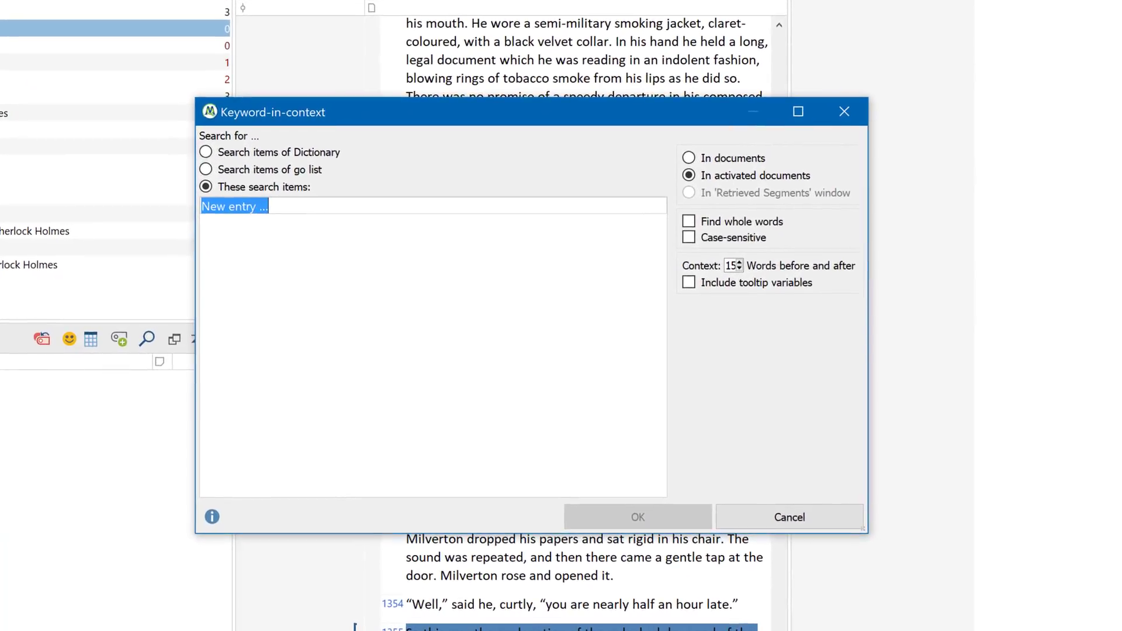
text(woman)
key(Return)
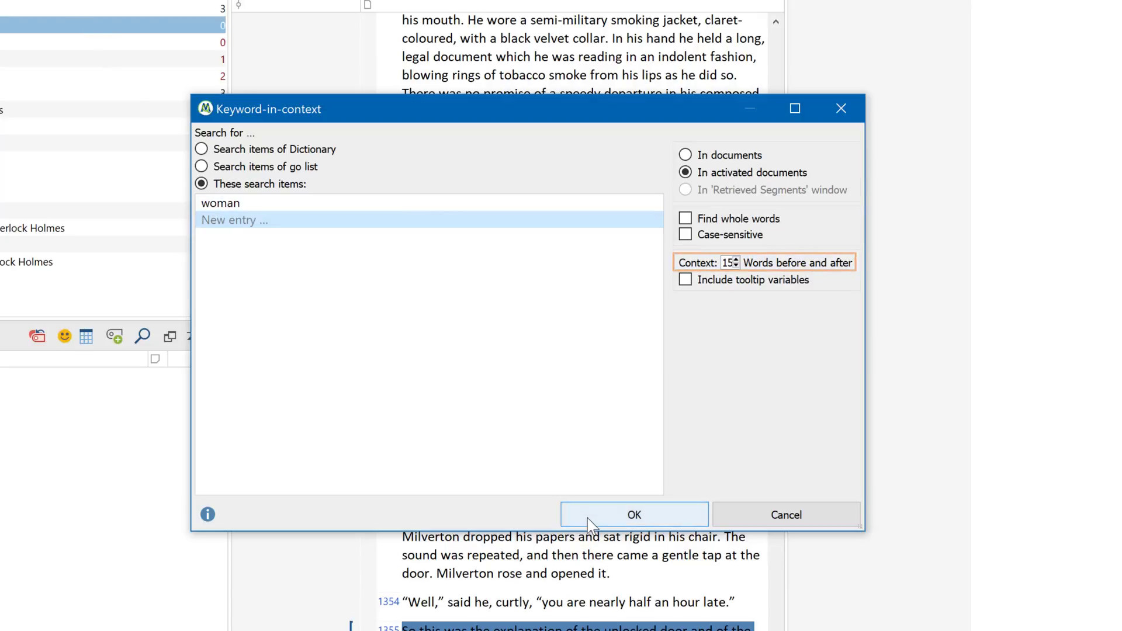
click(592, 522)
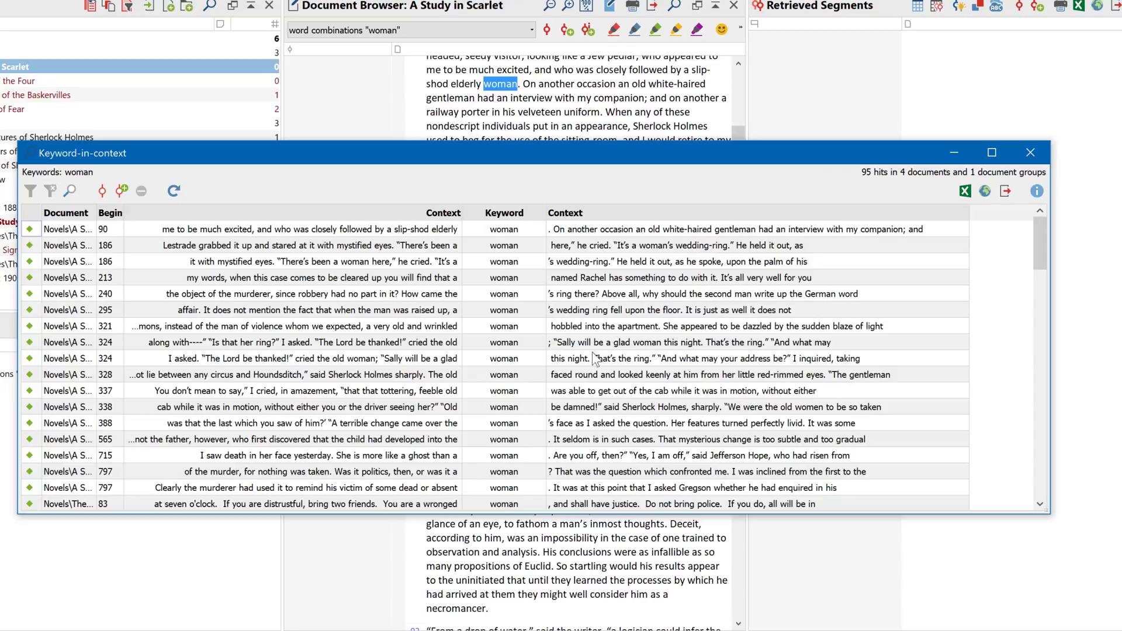
View the first five keyword hits in their document, from paragraph 90 through paragraph 240, and close the Keyword-in-context results.
click(531, 229)
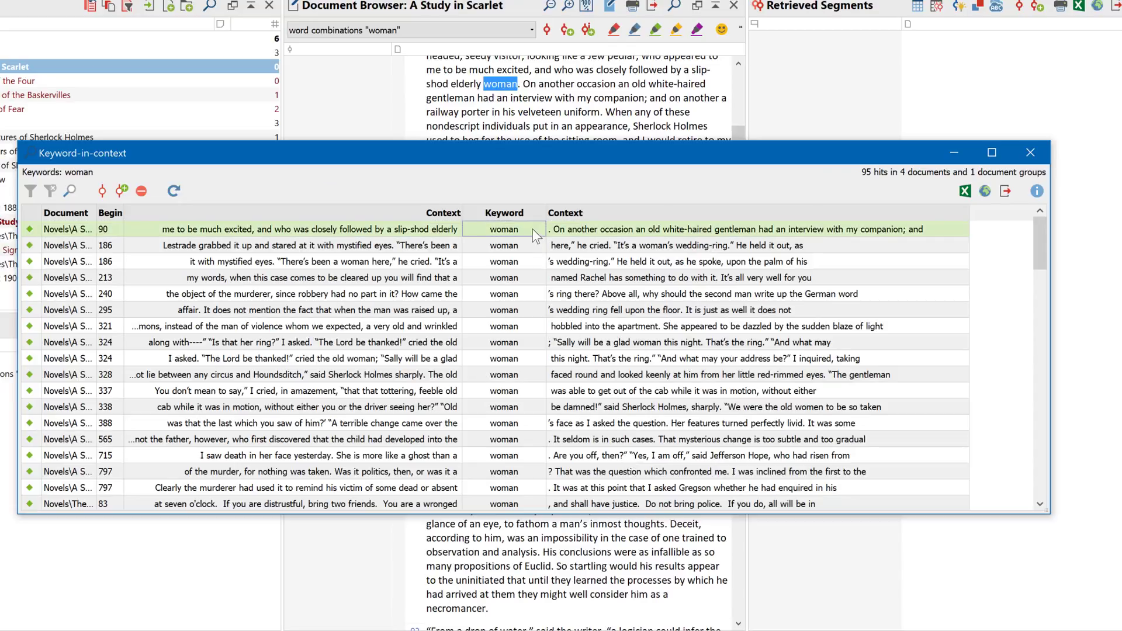
click(533, 246)
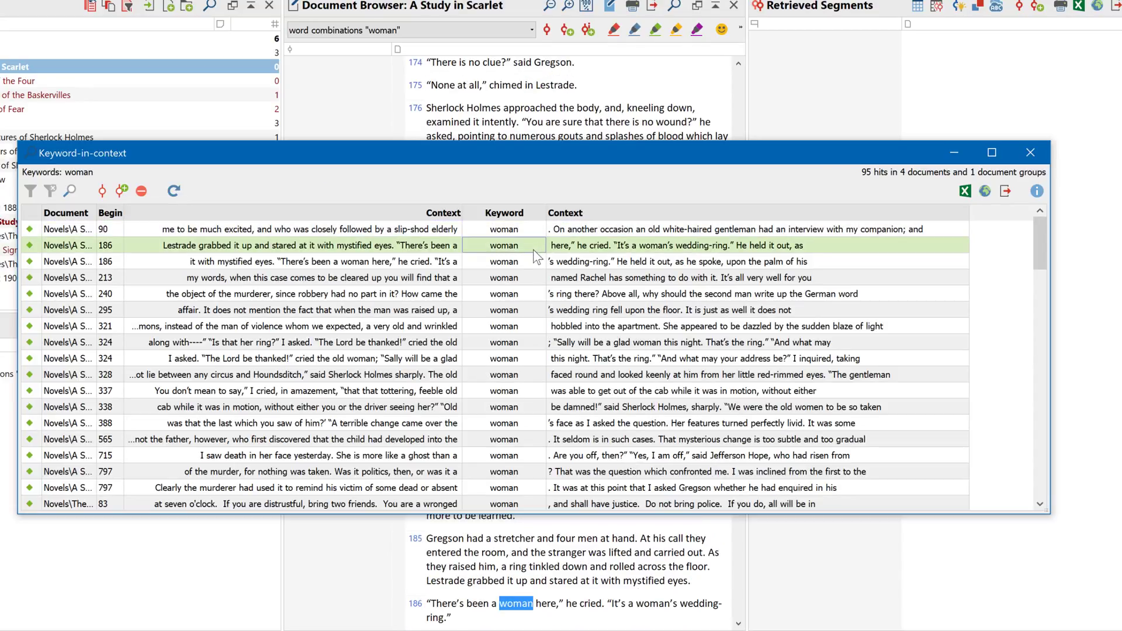
click(531, 261)
click(529, 276)
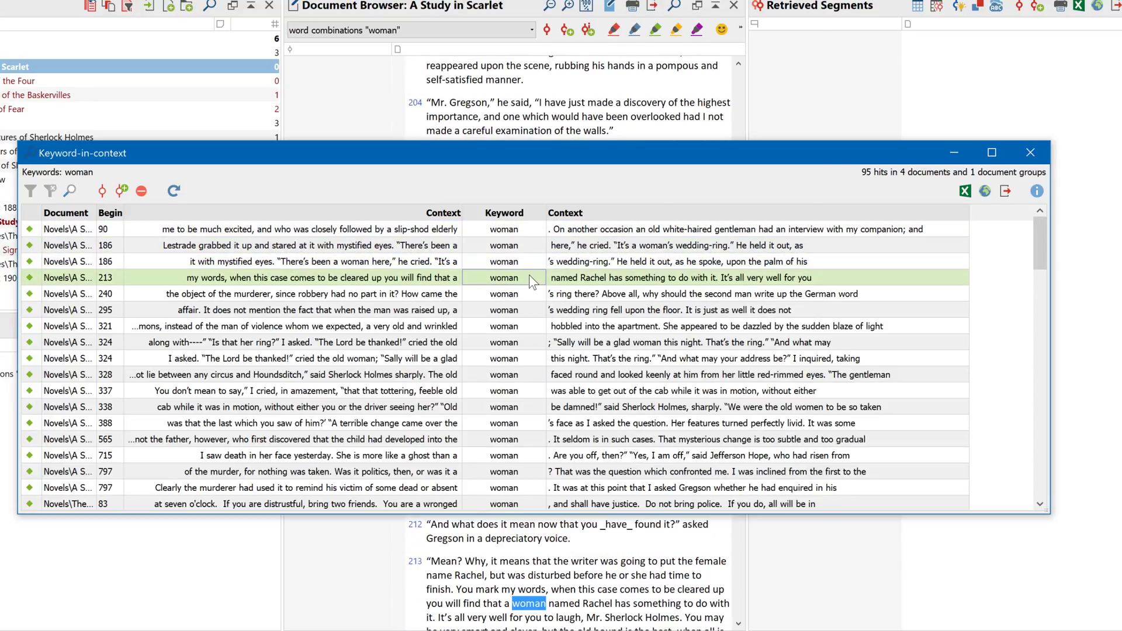
click(529, 294)
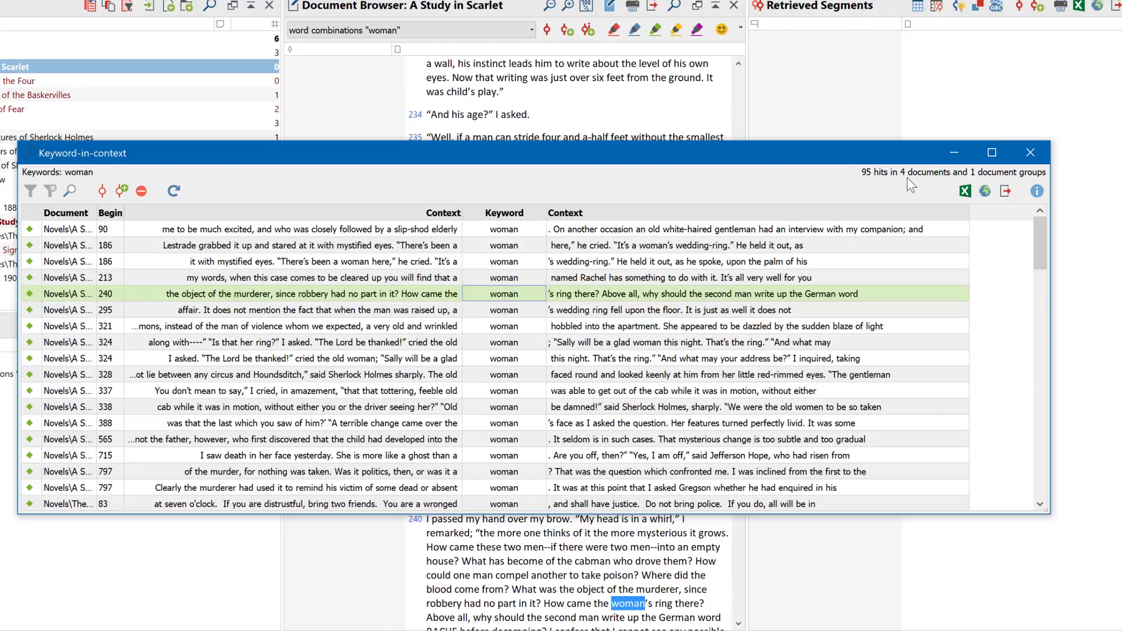
click(1030, 153)
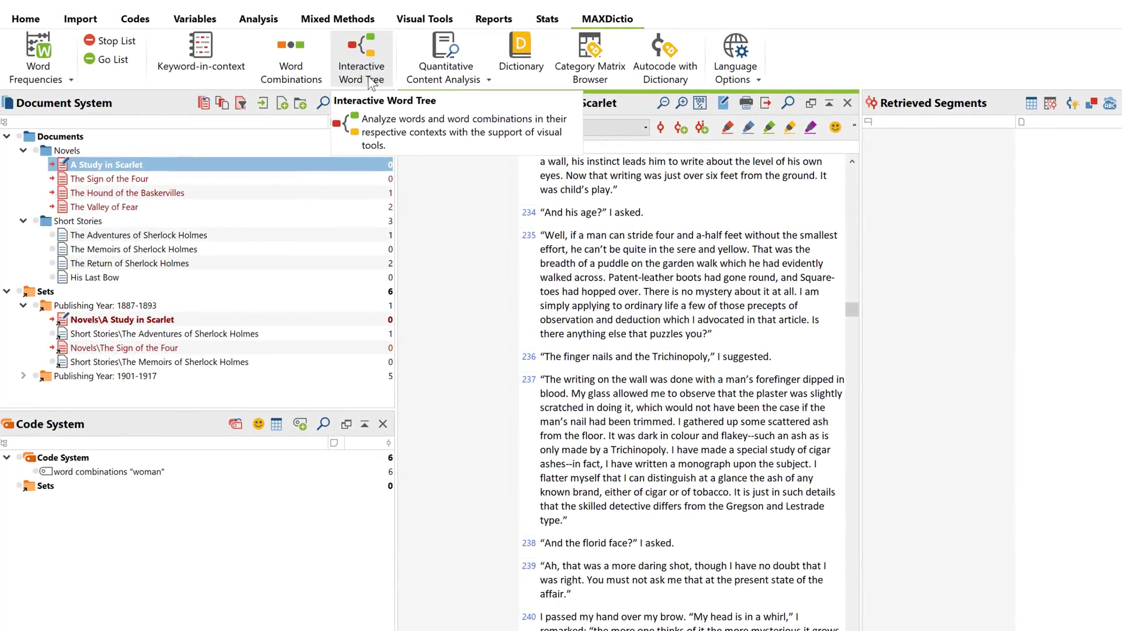
Create an Interactive Word Tree from all activated documents.
click(369, 82)
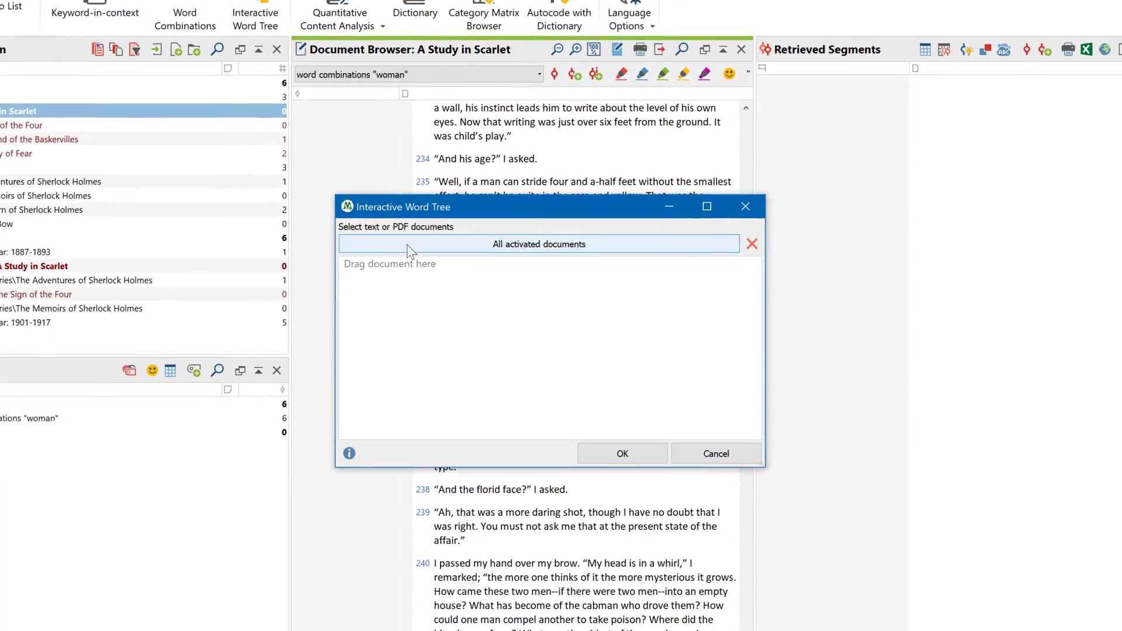
click(467, 276)
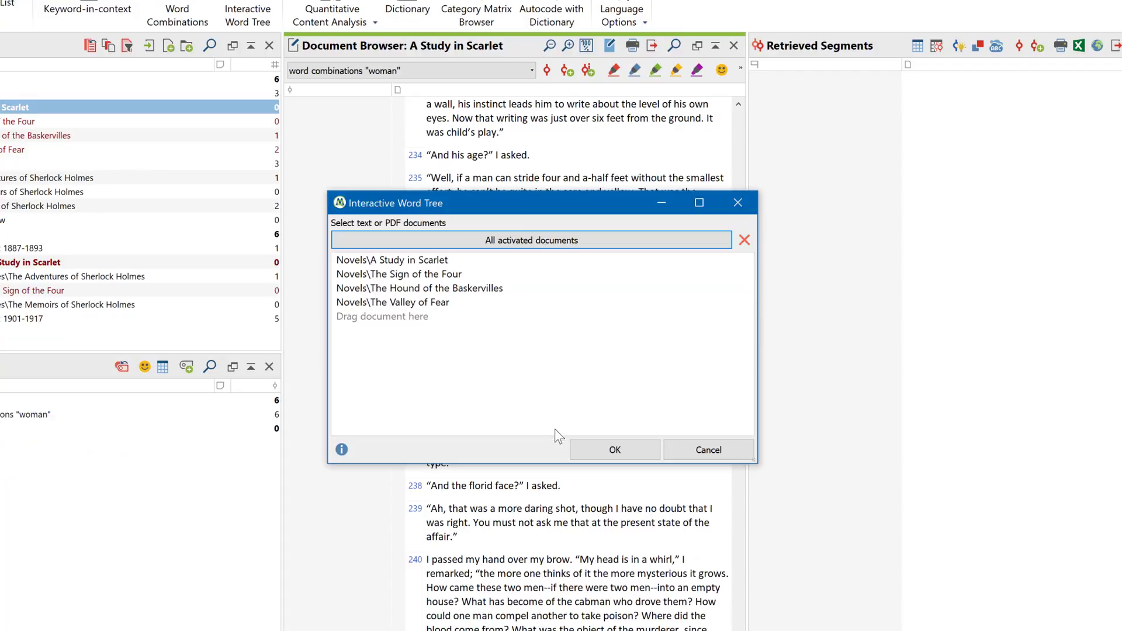
click(581, 450)
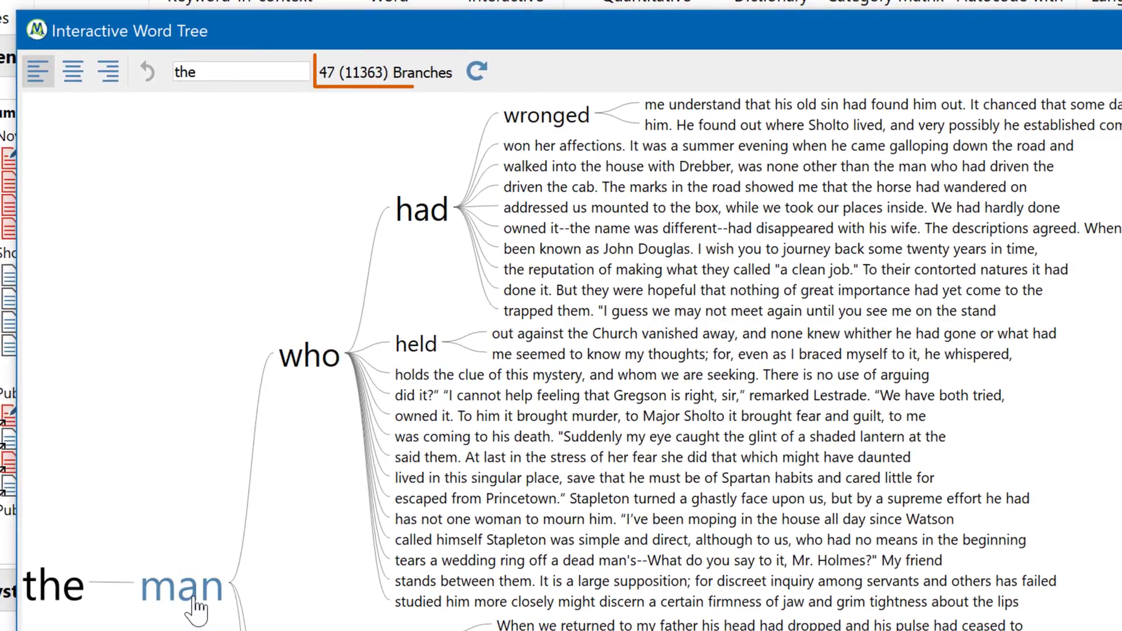
Follow the word tree's branches to "the man who", and make "death." the root word.
click(194, 602)
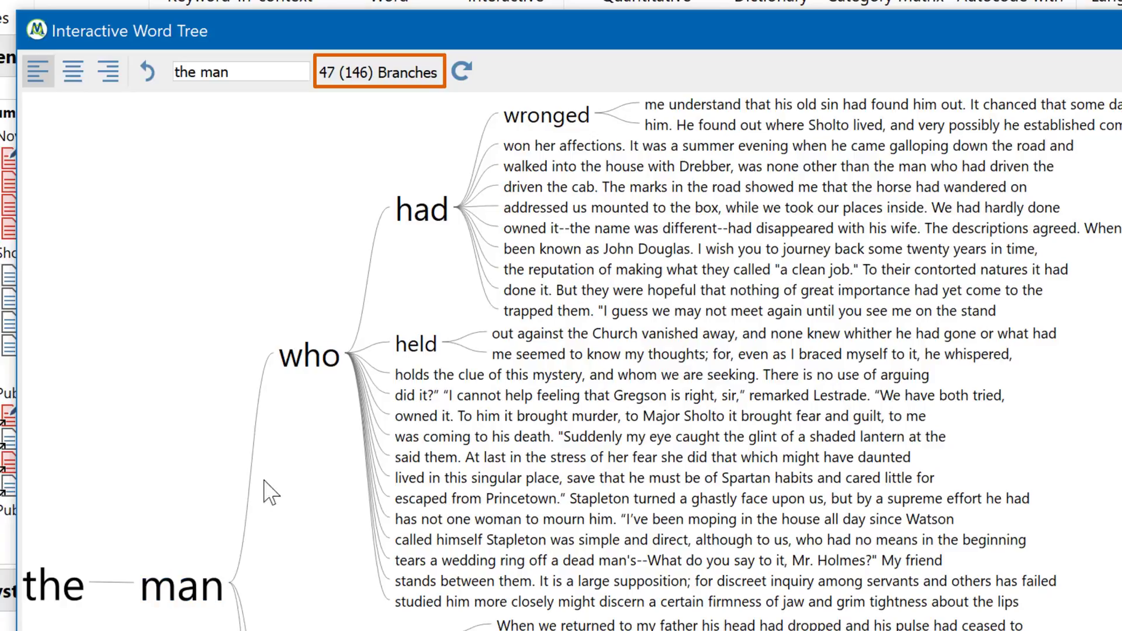
click(316, 360)
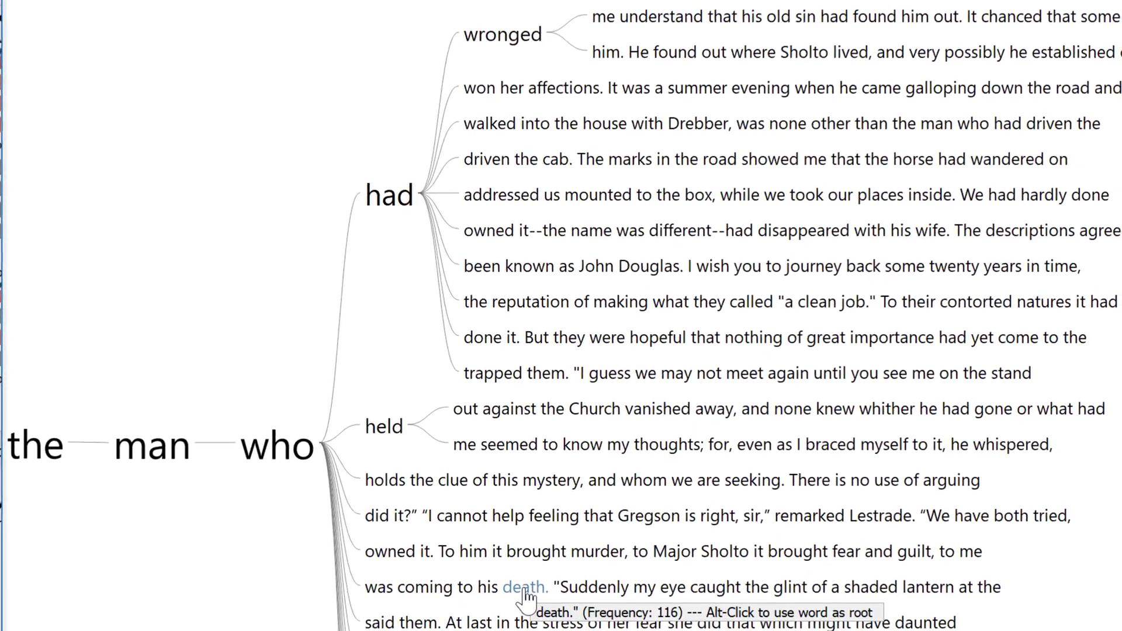
alt+click(524, 589)
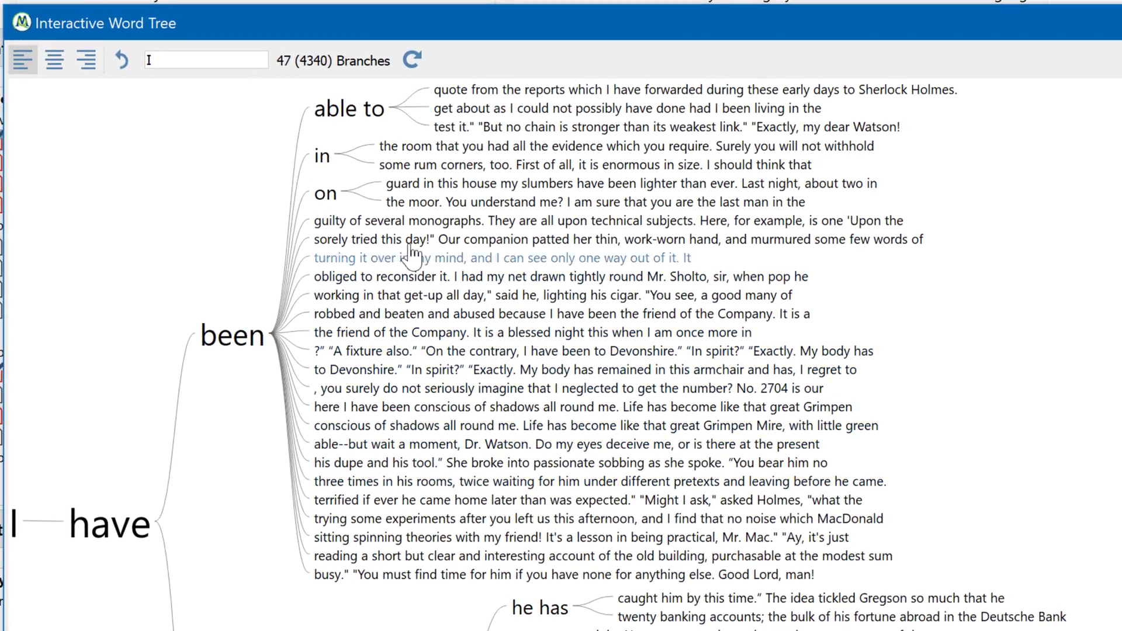
Rebuild the word tree with "woman" as its root word.
double_click(218, 59)
text(woman)
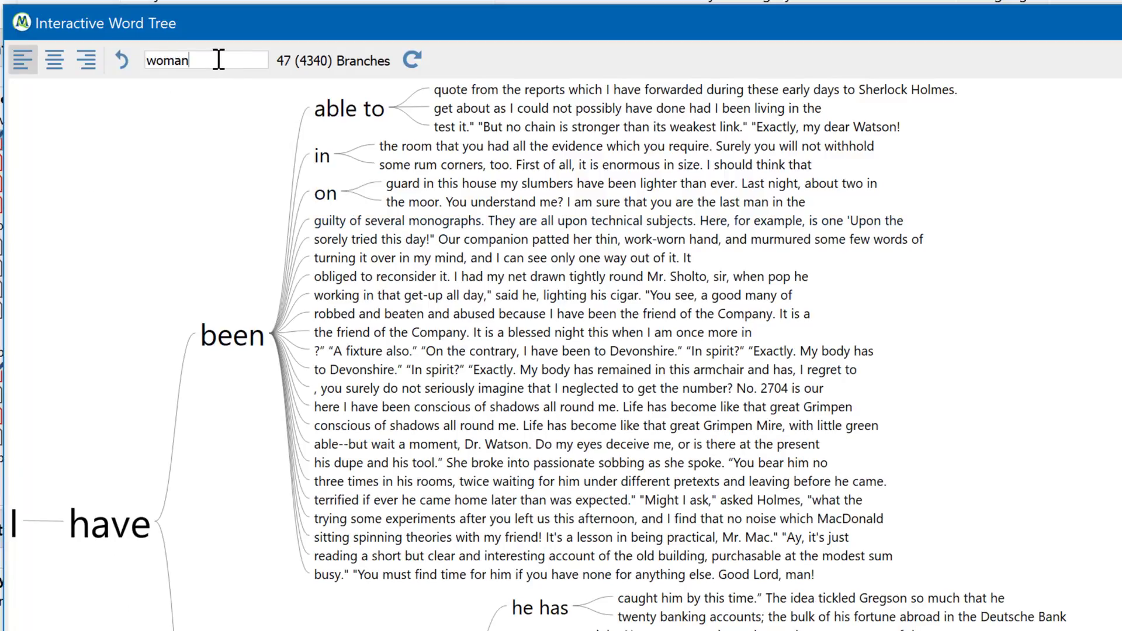
key(Return)
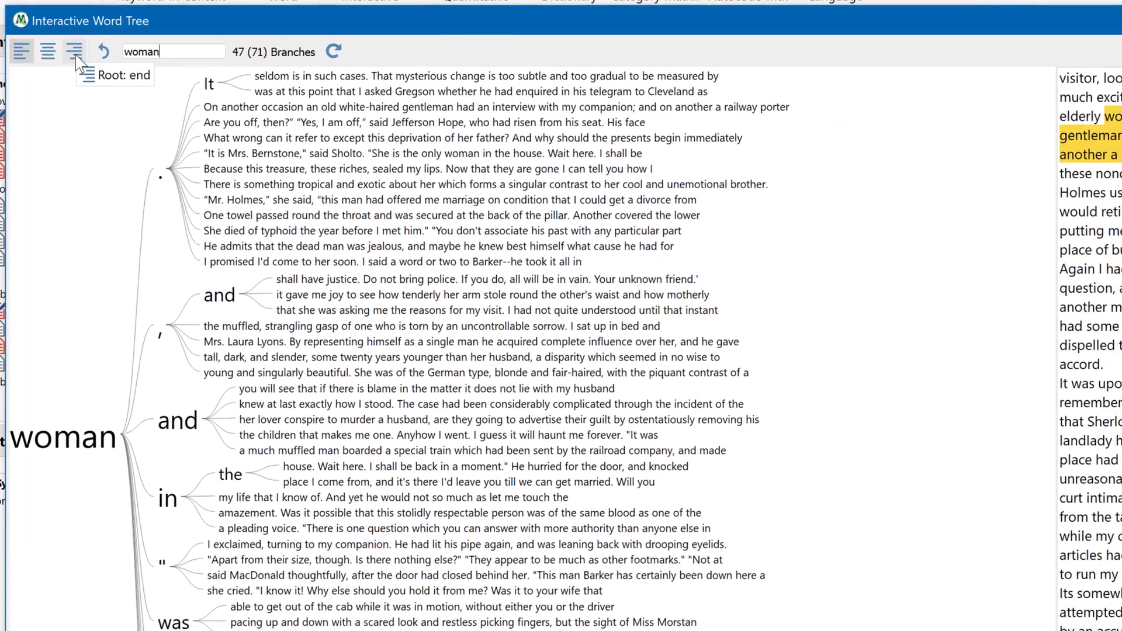
Display the "woman" tree with its root at the end and in the middle, and close the Interactive Word Tree window.
click(87, 65)
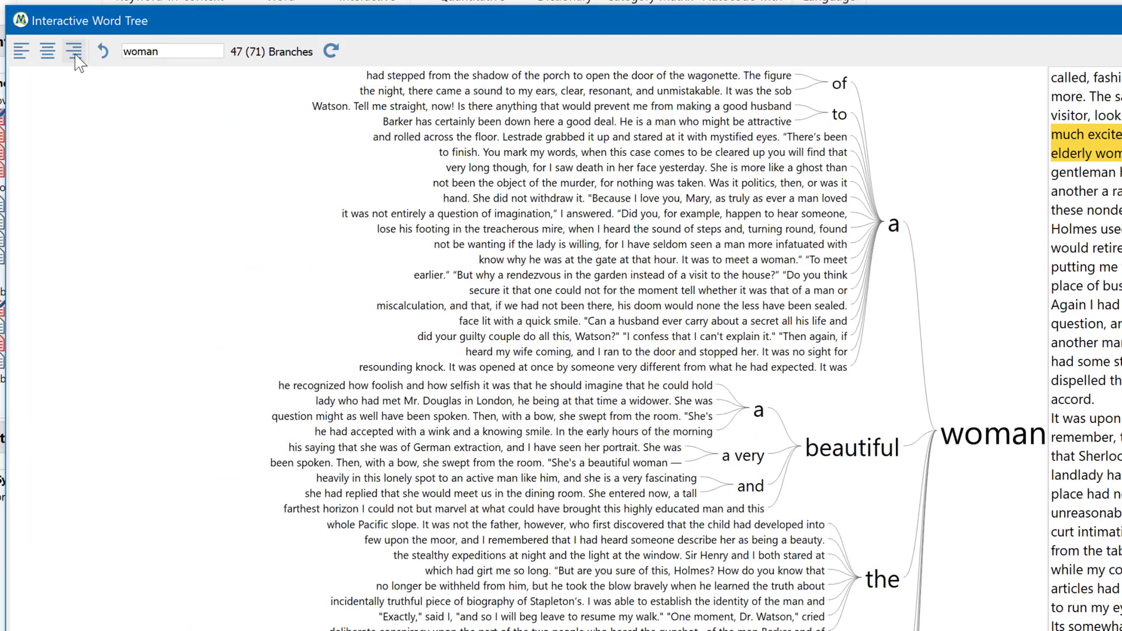
click(49, 58)
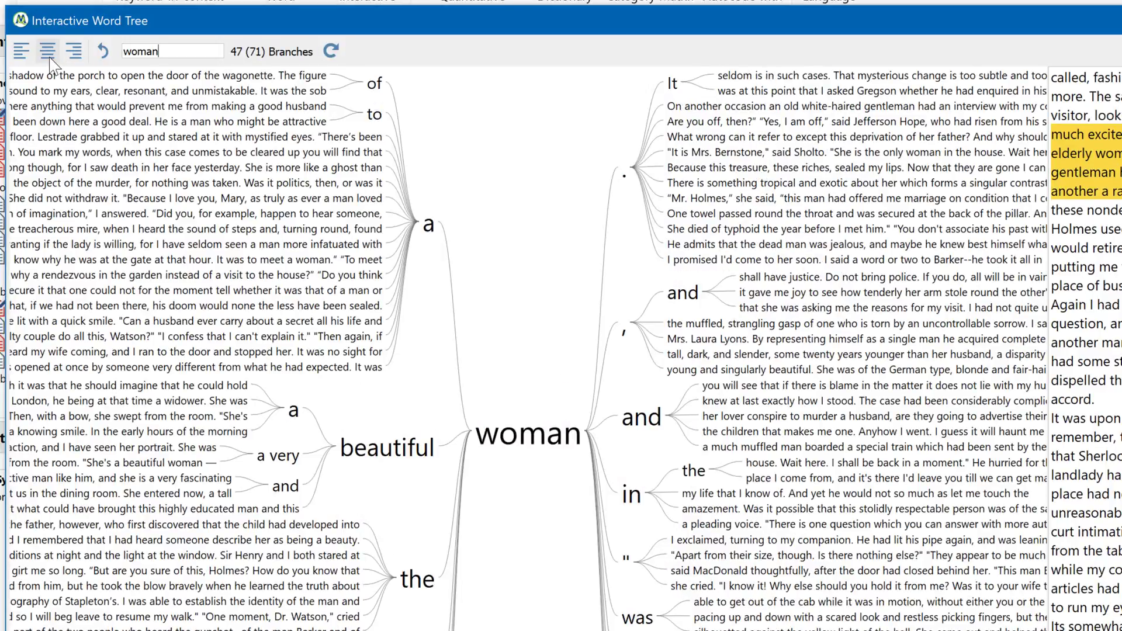
double_click(21, 20)
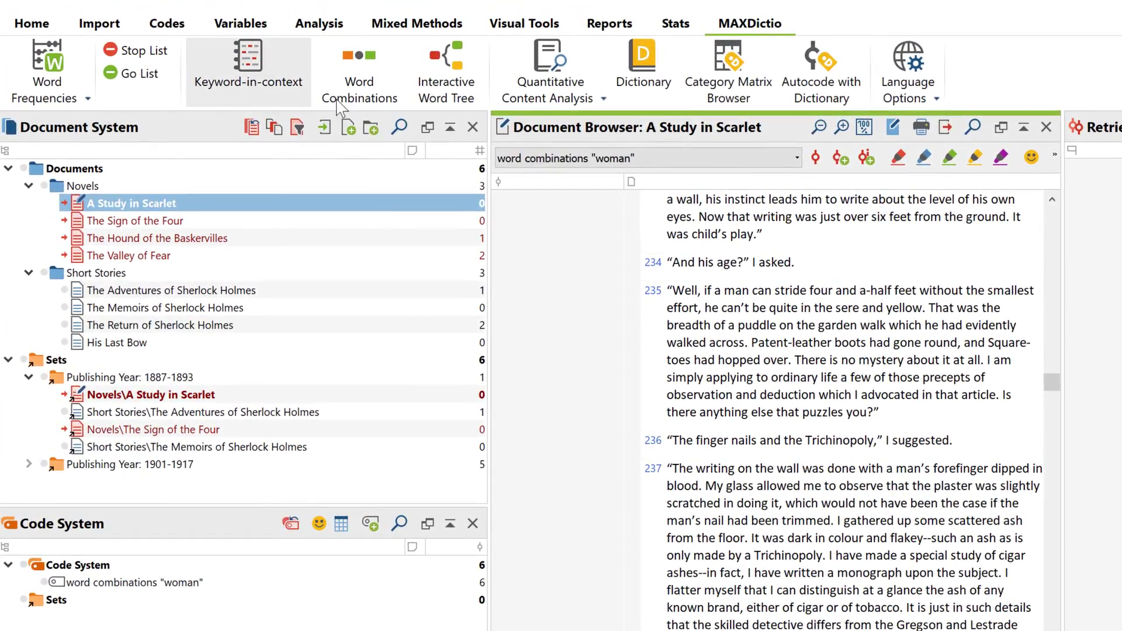
Open the Dictionary and add the categories "Gender: male" and "Gender: female" to the Sherlock Holmes dictionary.
click(646, 86)
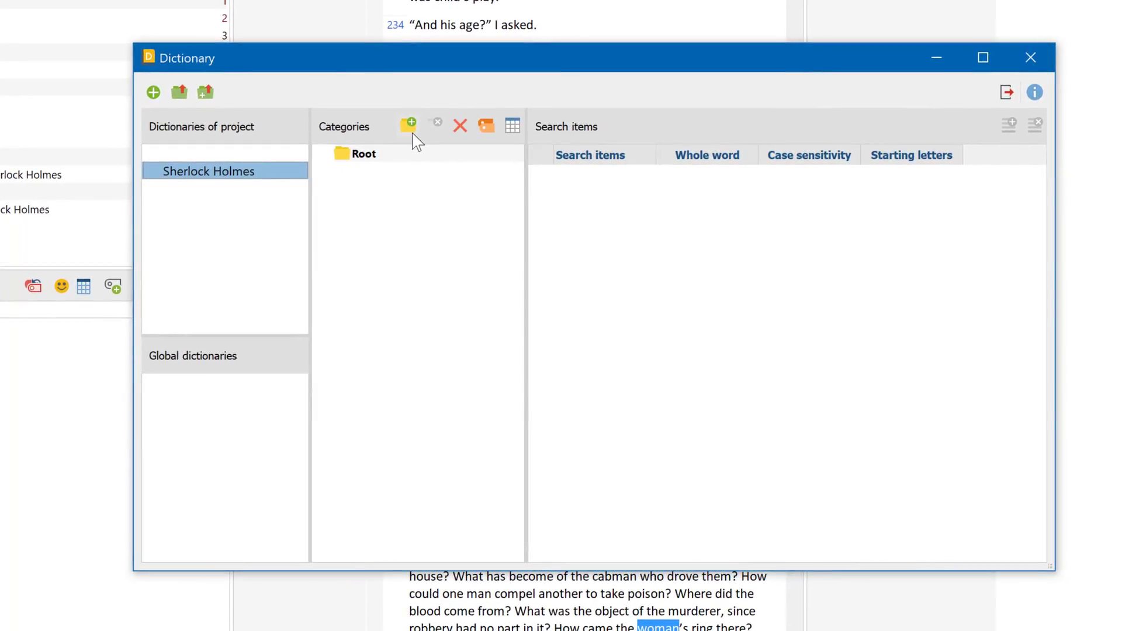
click(414, 135)
text(Gender: male)
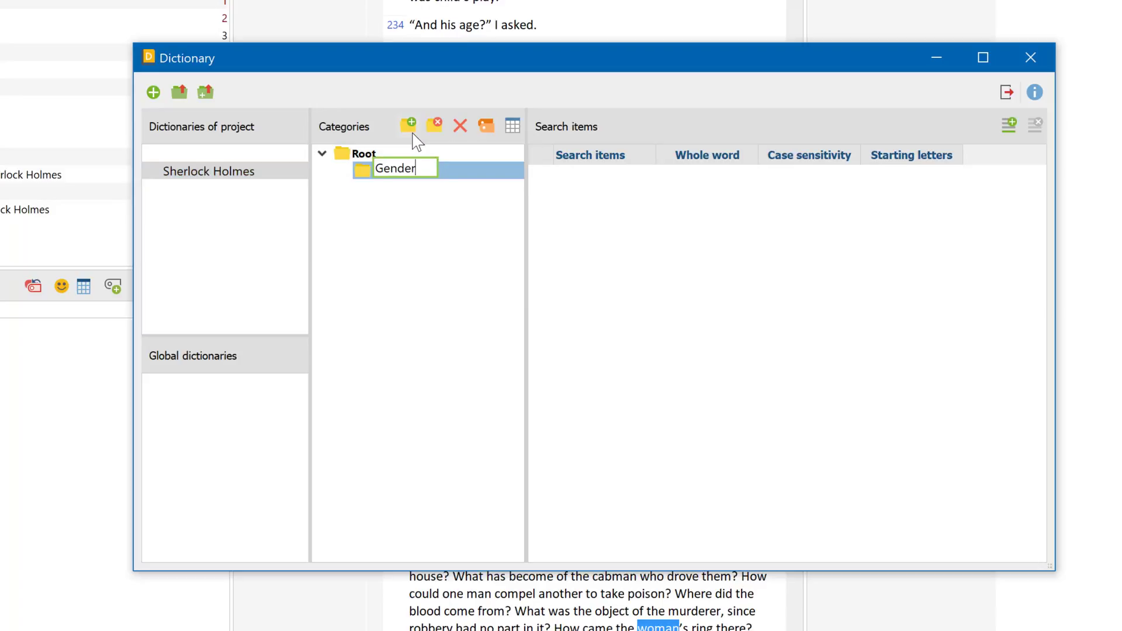
key(Return)
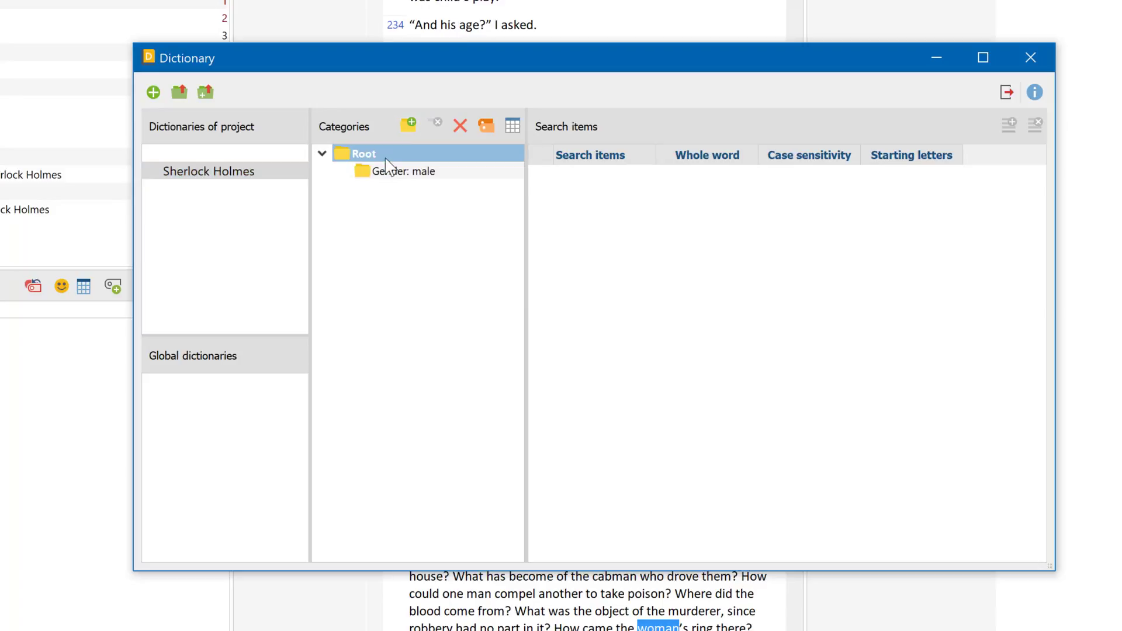
click(409, 124)
text(Gender: female)
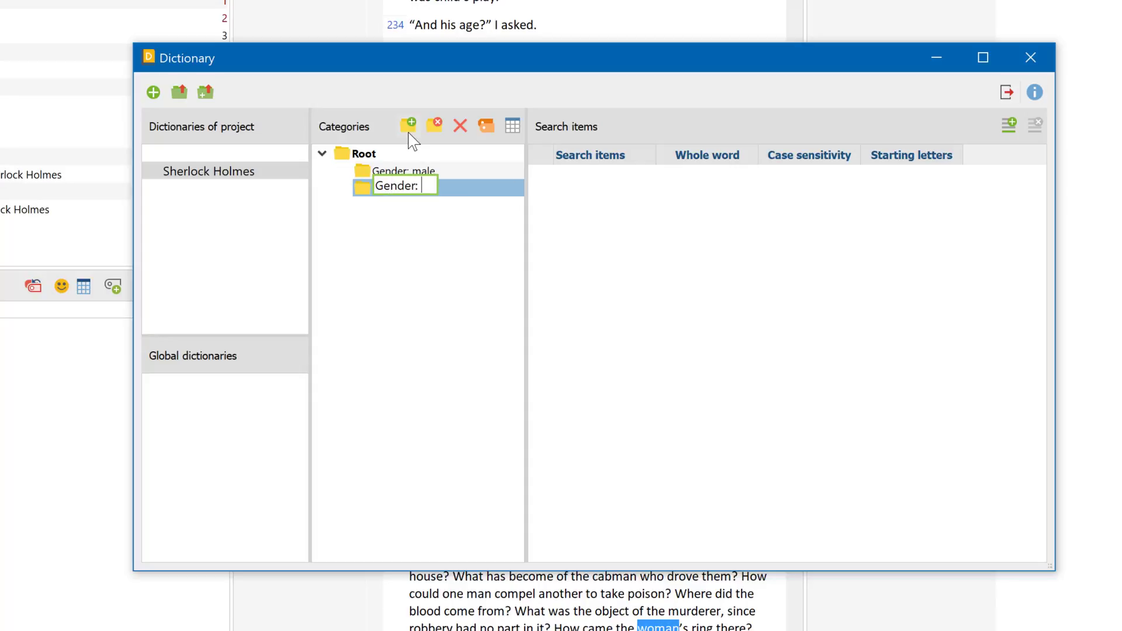
key(Return)
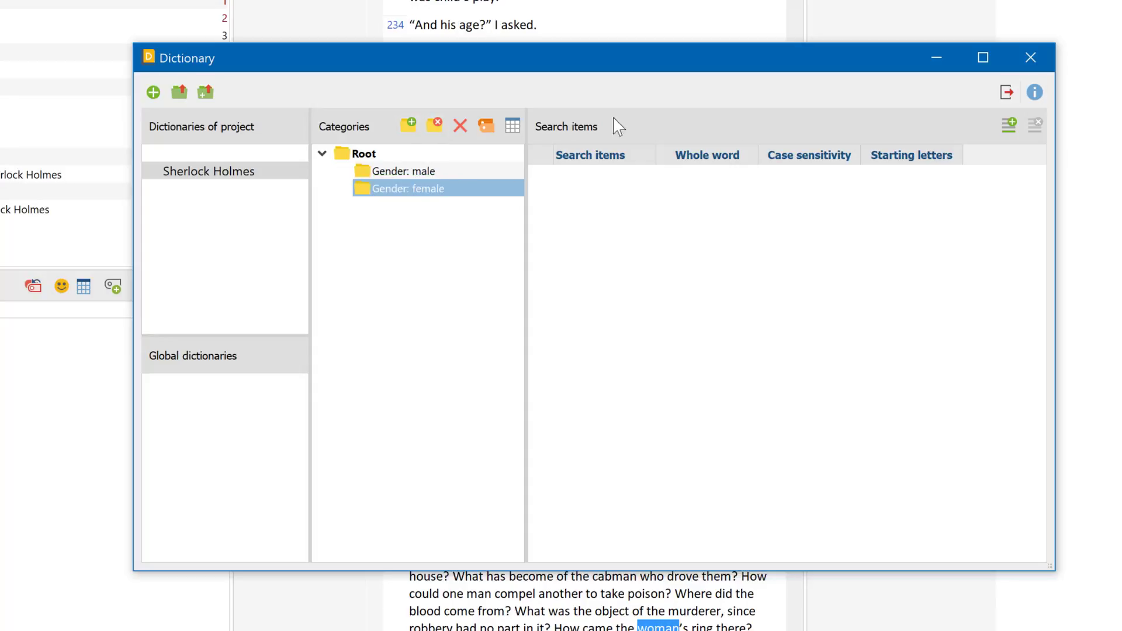
Add the search items woman, women, wife, mother, lady, daughter and girl to the "Gender: female" category.
click(1007, 134)
text(woman)
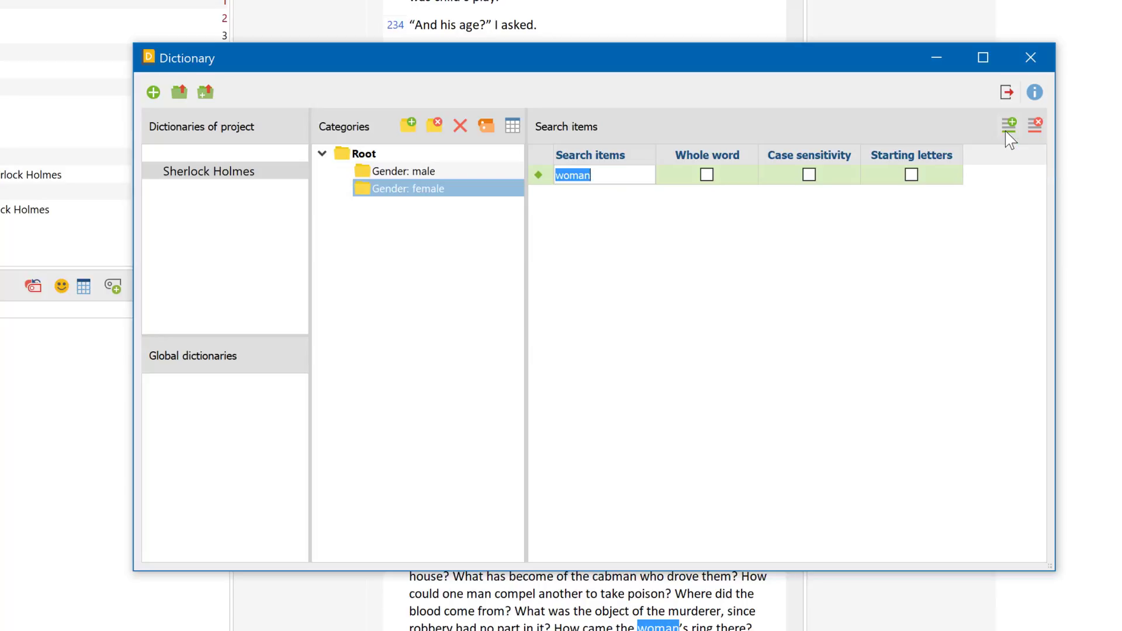
click(1007, 133)
text(women)
click(1007, 134)
text(wife)
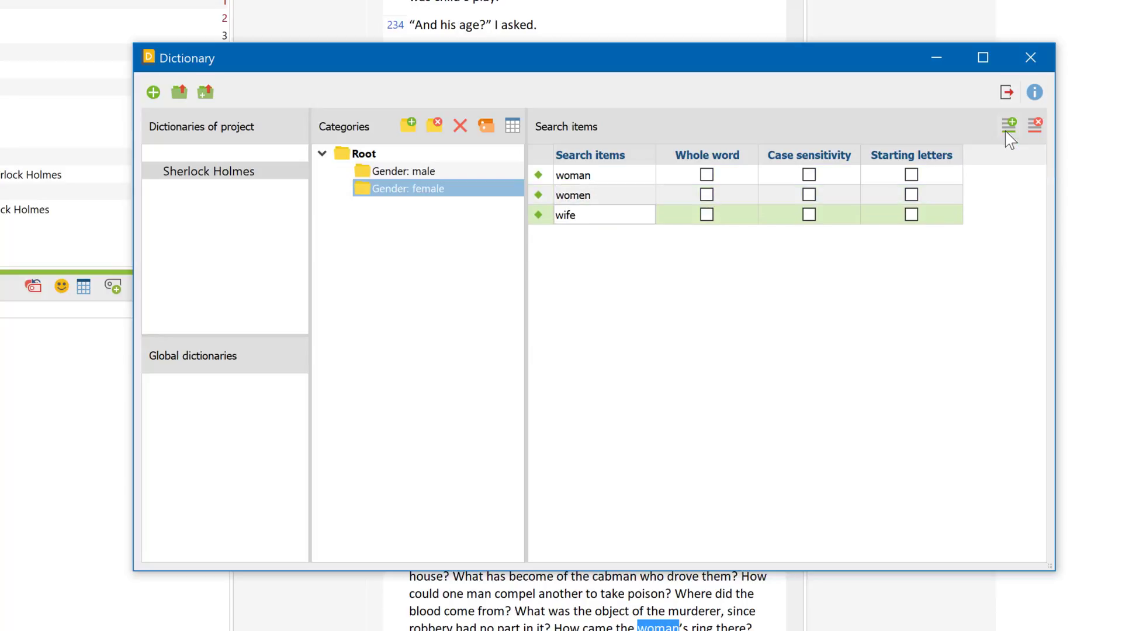
click(1007, 133)
text(mother)
click(1006, 134)
text(lady)
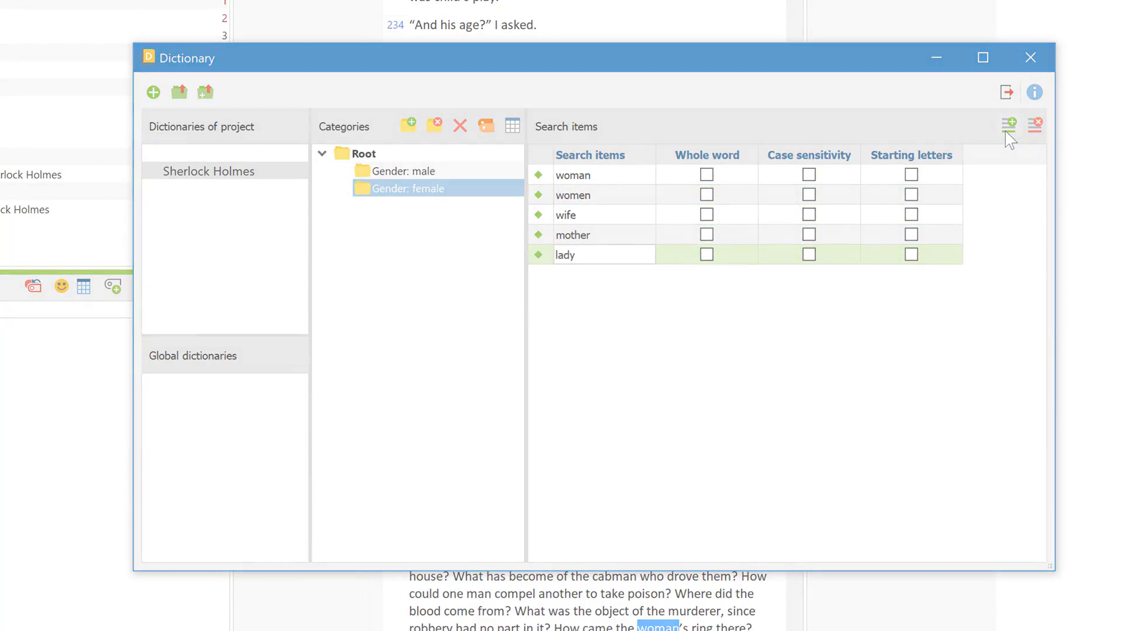
click(1007, 133)
text(daughter)
click(1007, 134)
text(girl)
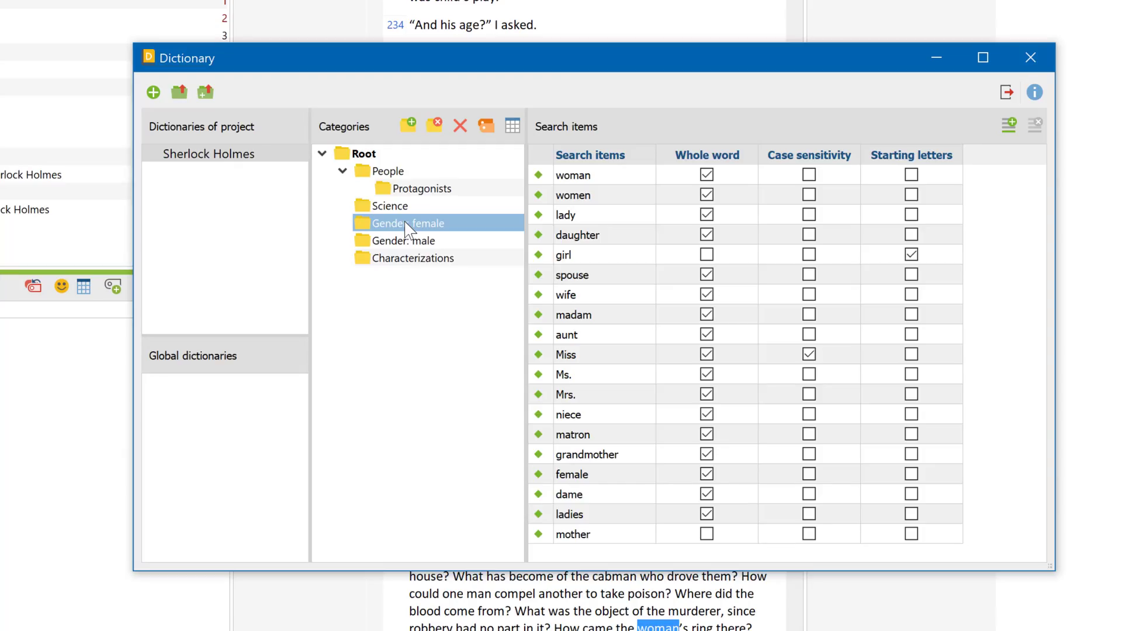
View the search items of the "Gender: male", People and Protagonists categories.
click(411, 243)
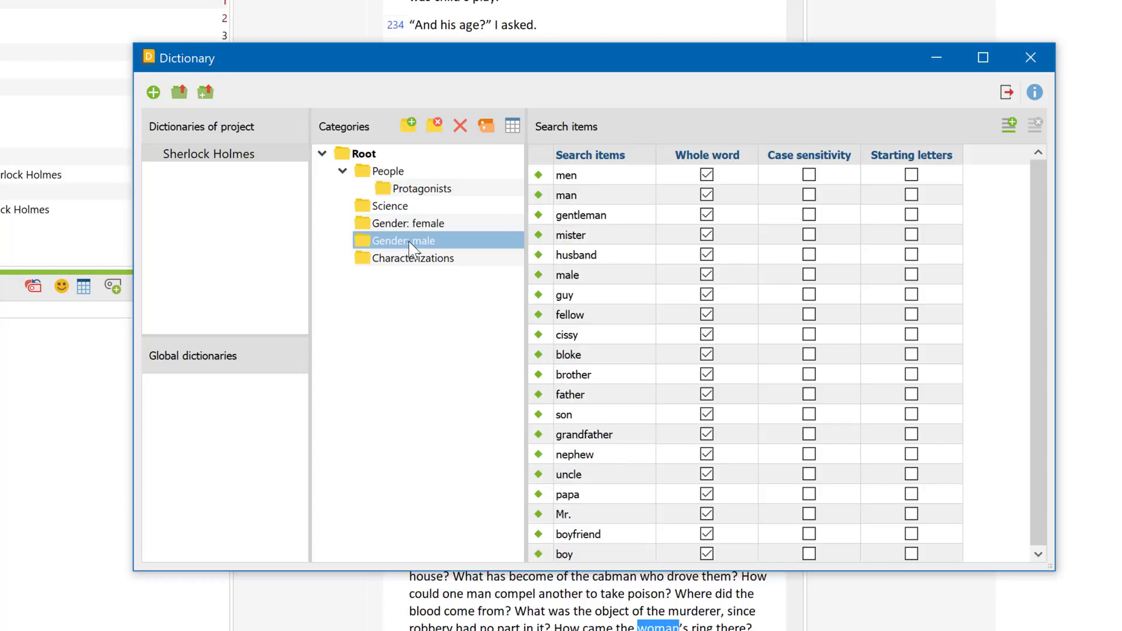
click(383, 173)
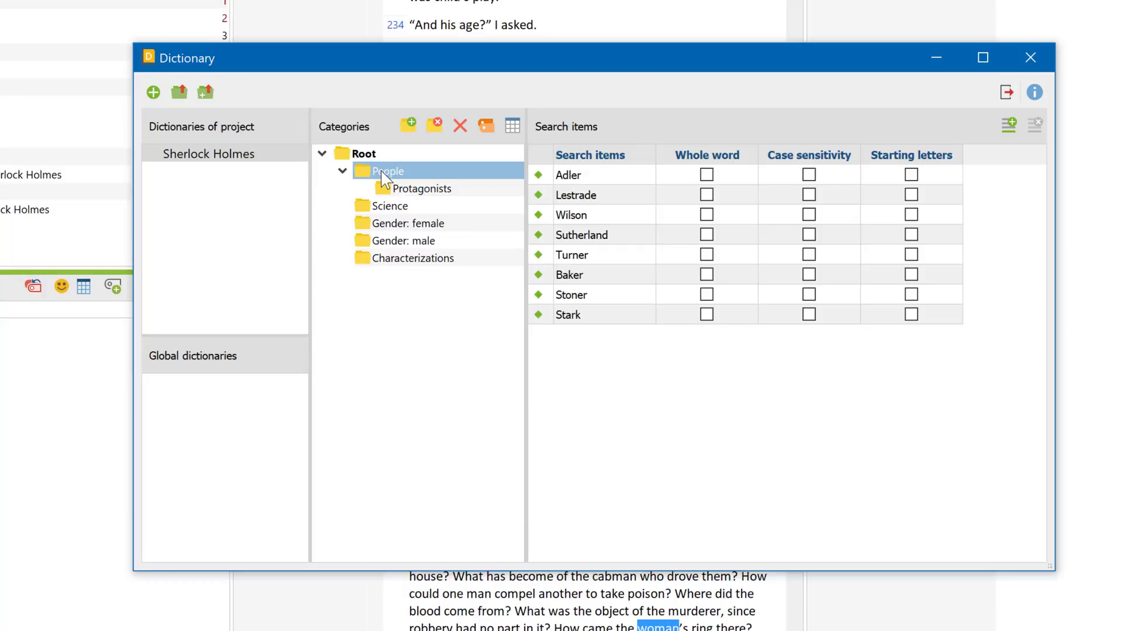
click(404, 193)
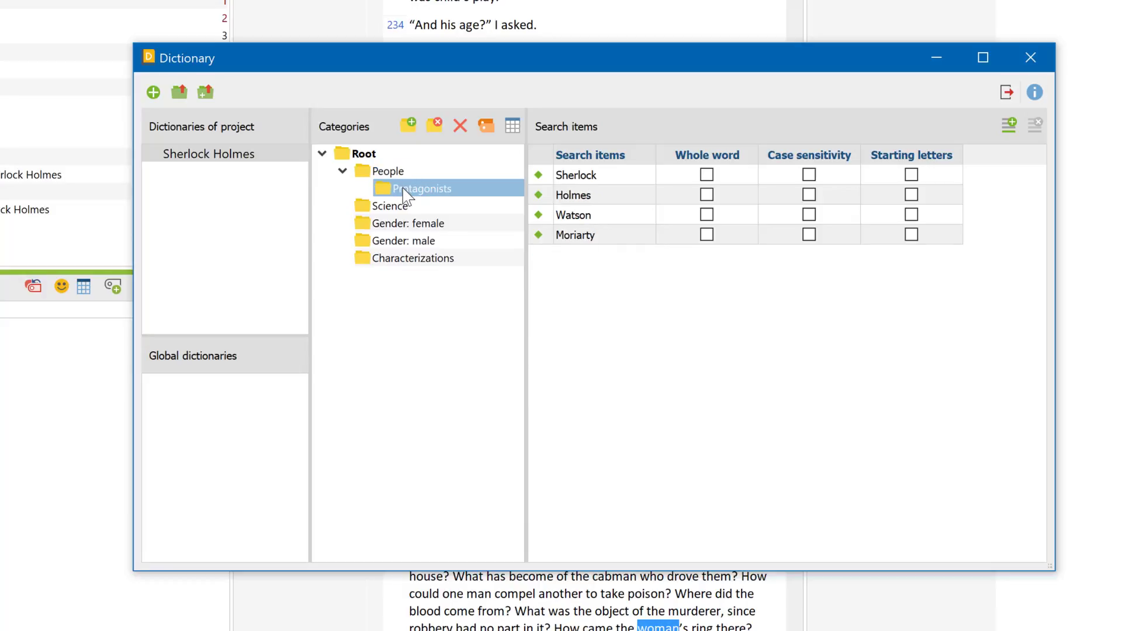
Deactivate the People, Science and Characterizations categories in the Sherlock Holmes dictionary.
click(368, 173)
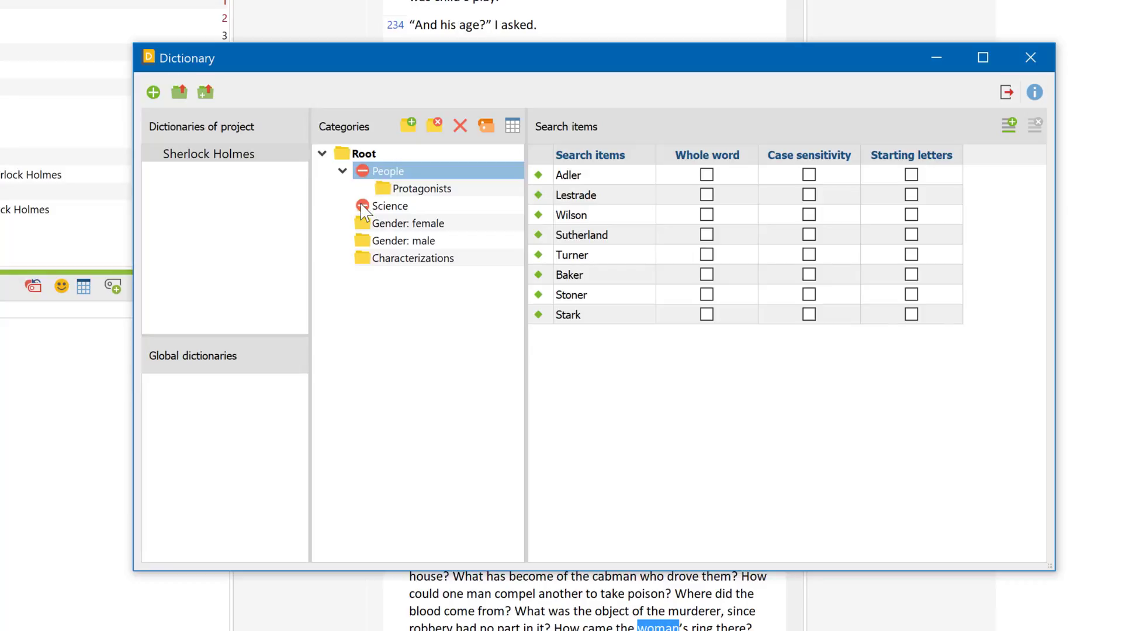
click(364, 258)
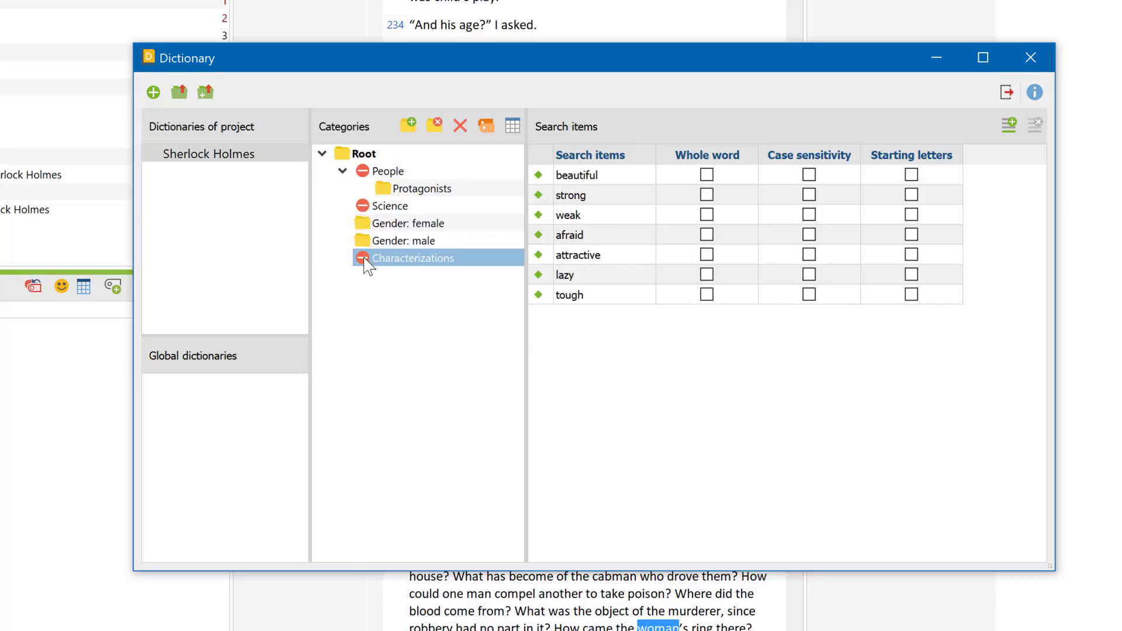
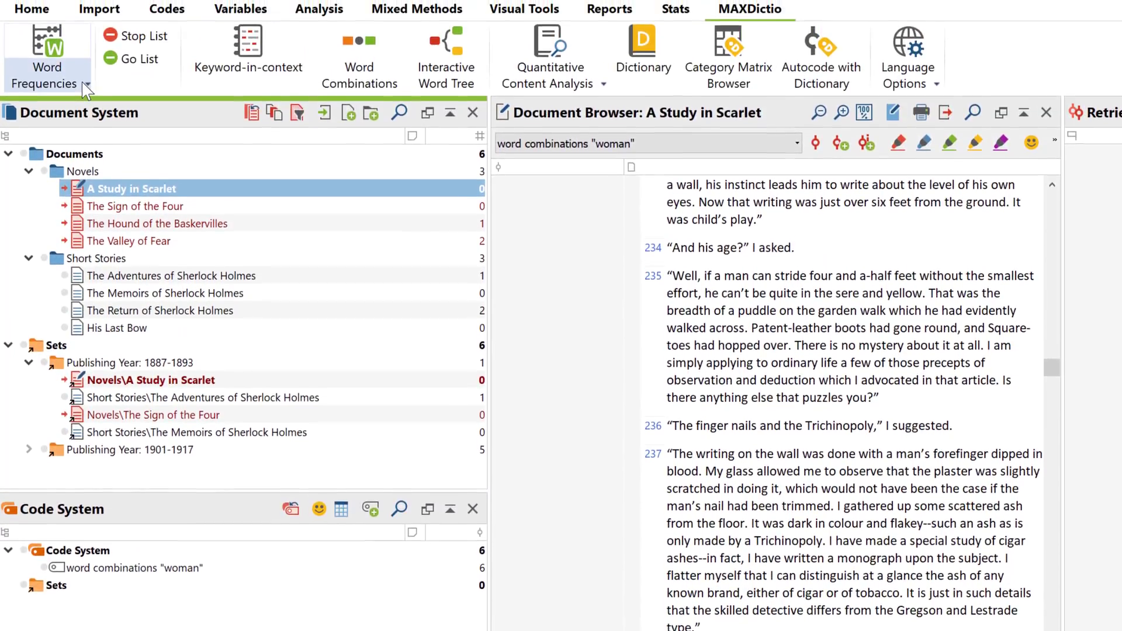
List the frequencies of only the dictionary's words across all documents, differentiated by document sets, and close the results.
click(85, 34)
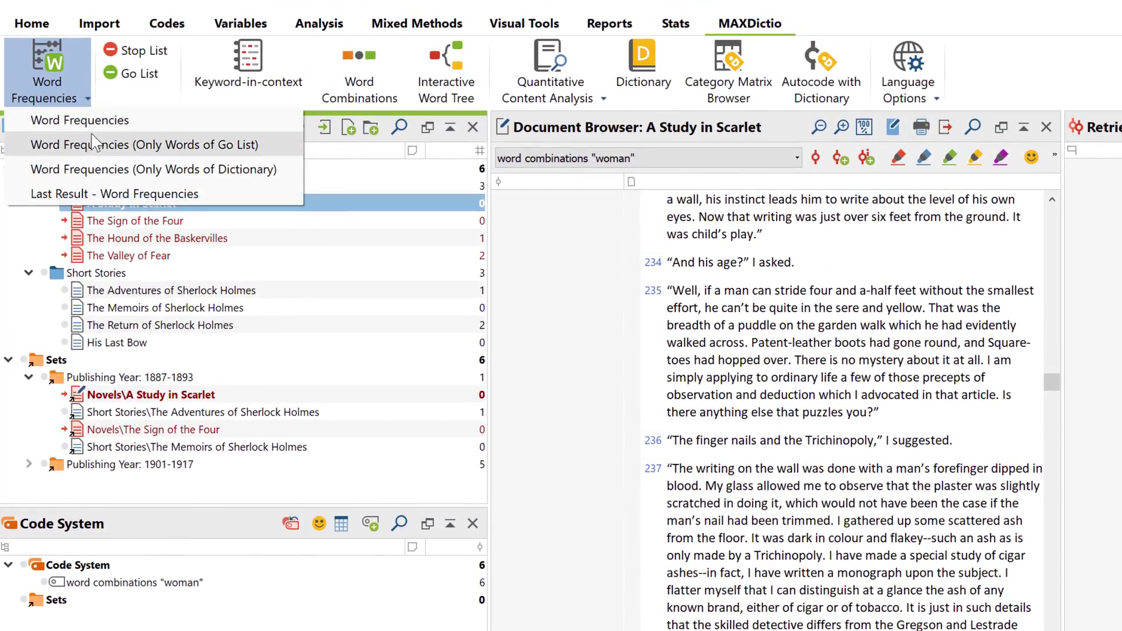
click(92, 171)
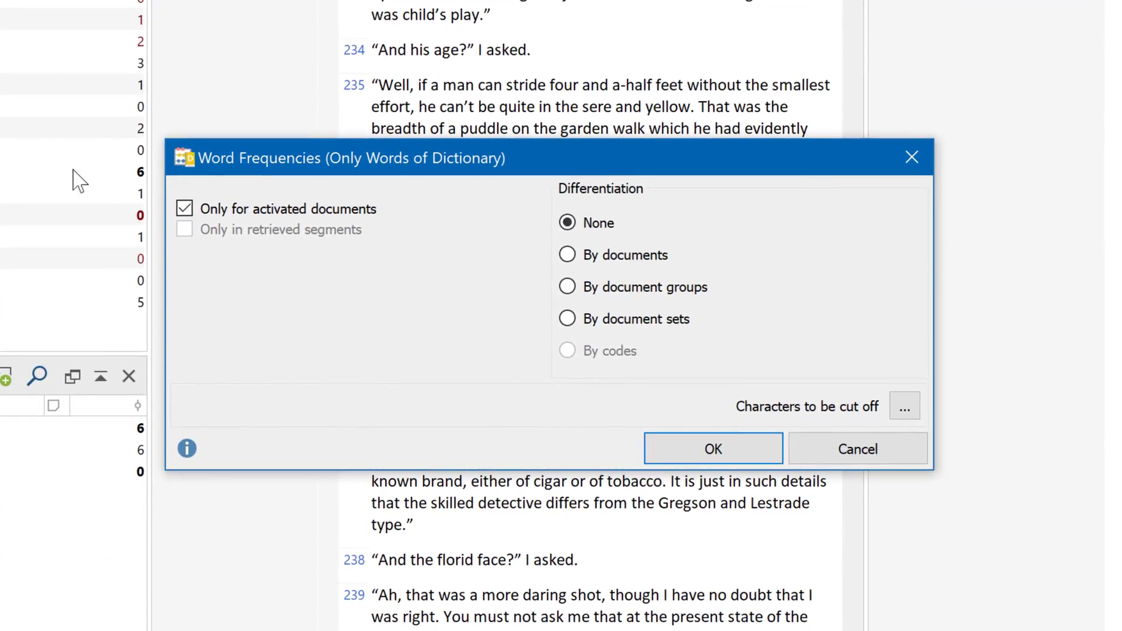
click(184, 209)
click(713, 447)
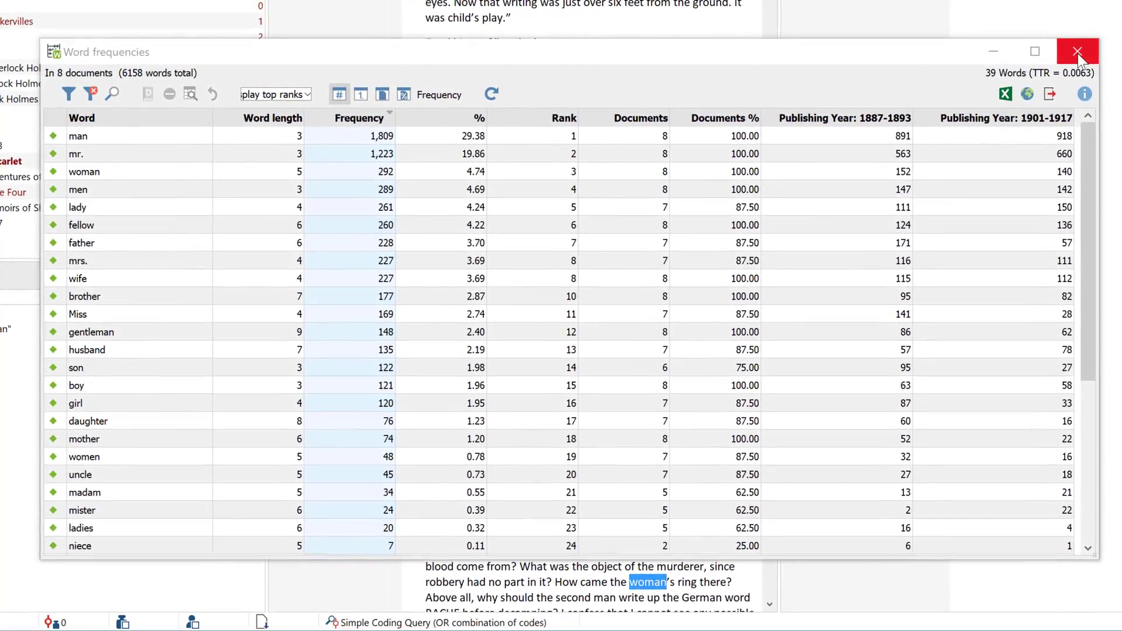
click(1078, 54)
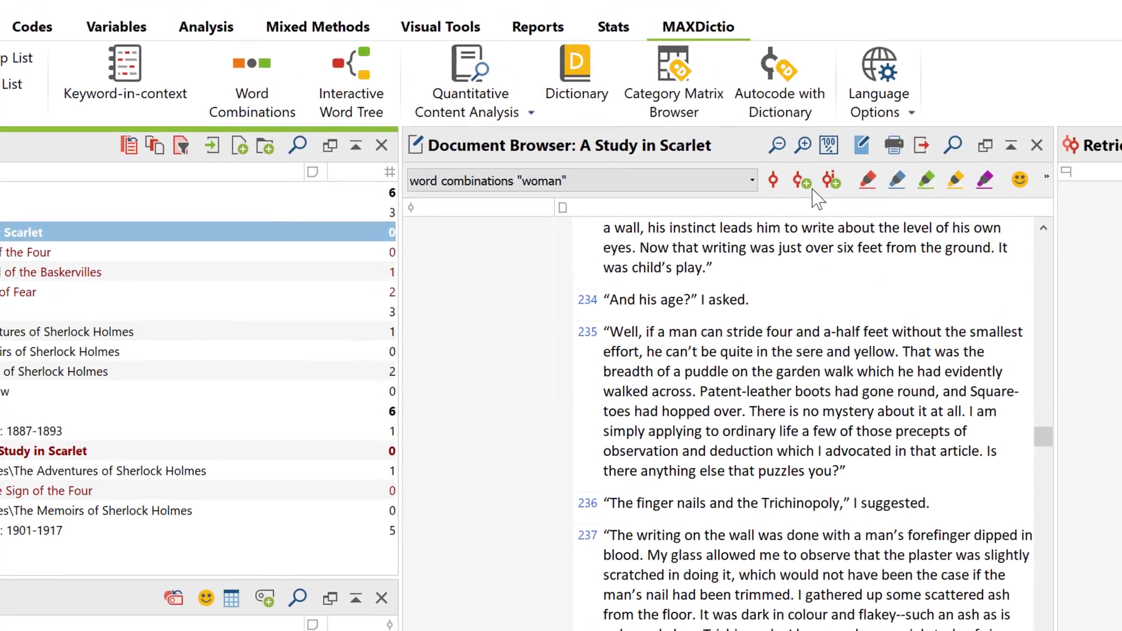
Run a Quantitative Content Analysis with documents as units, not limited to activated ones, and display the category hits as row percentages.
click(502, 114)
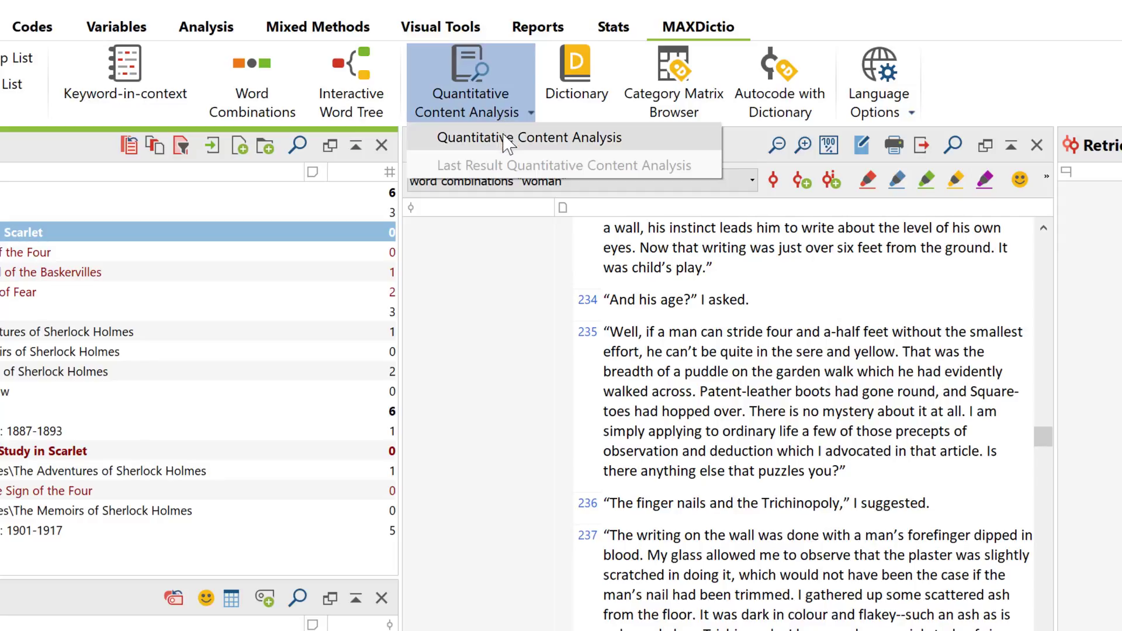
click(511, 138)
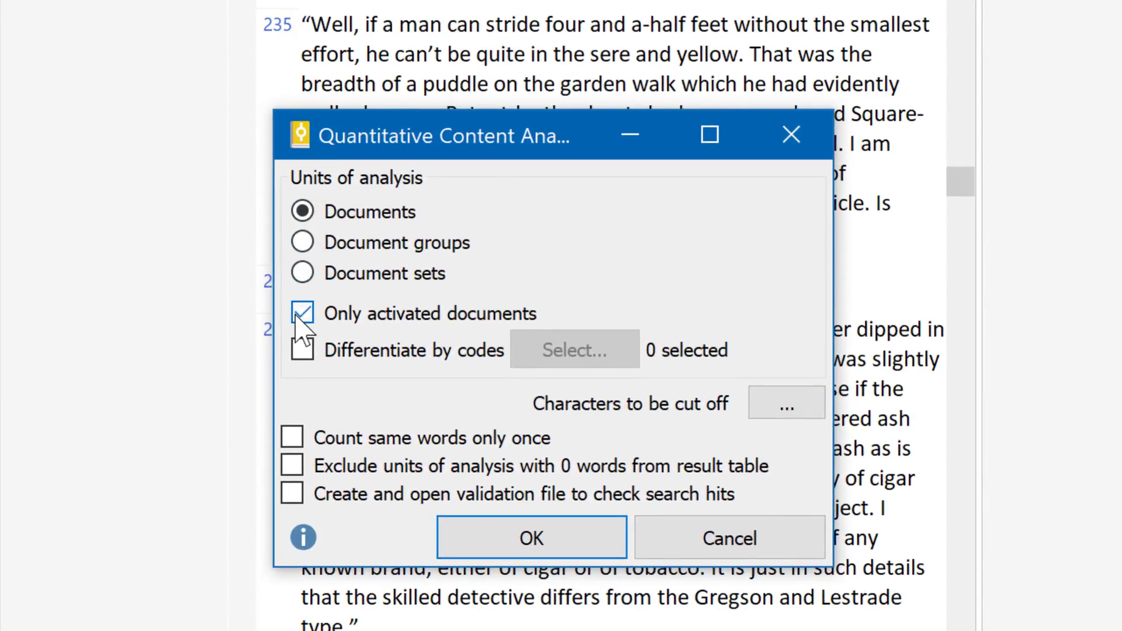
click(485, 547)
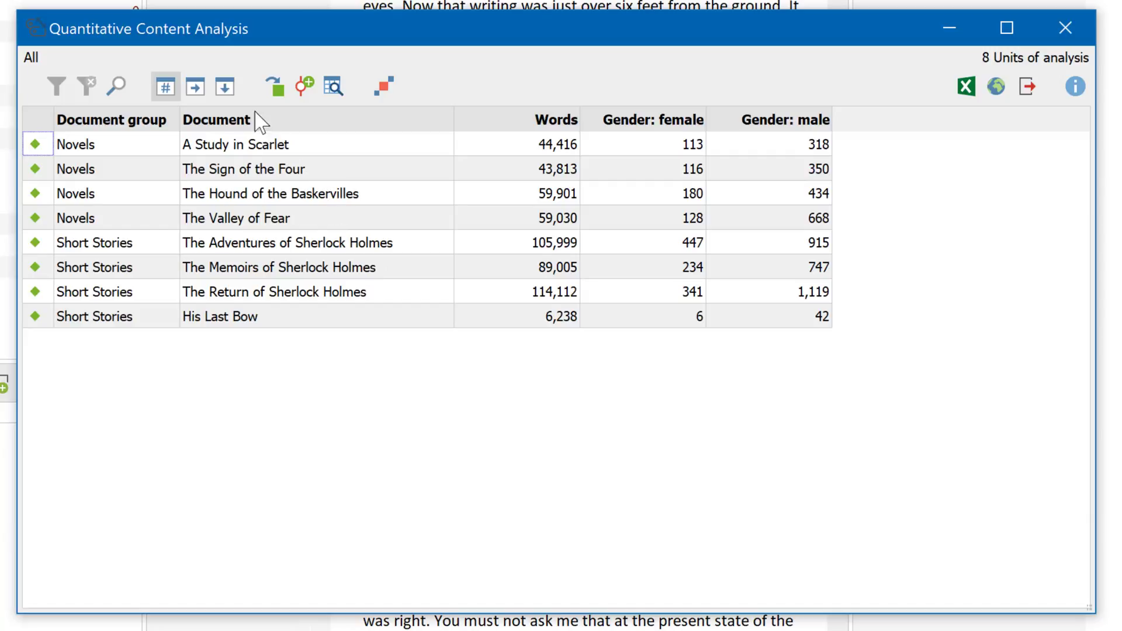
click(196, 88)
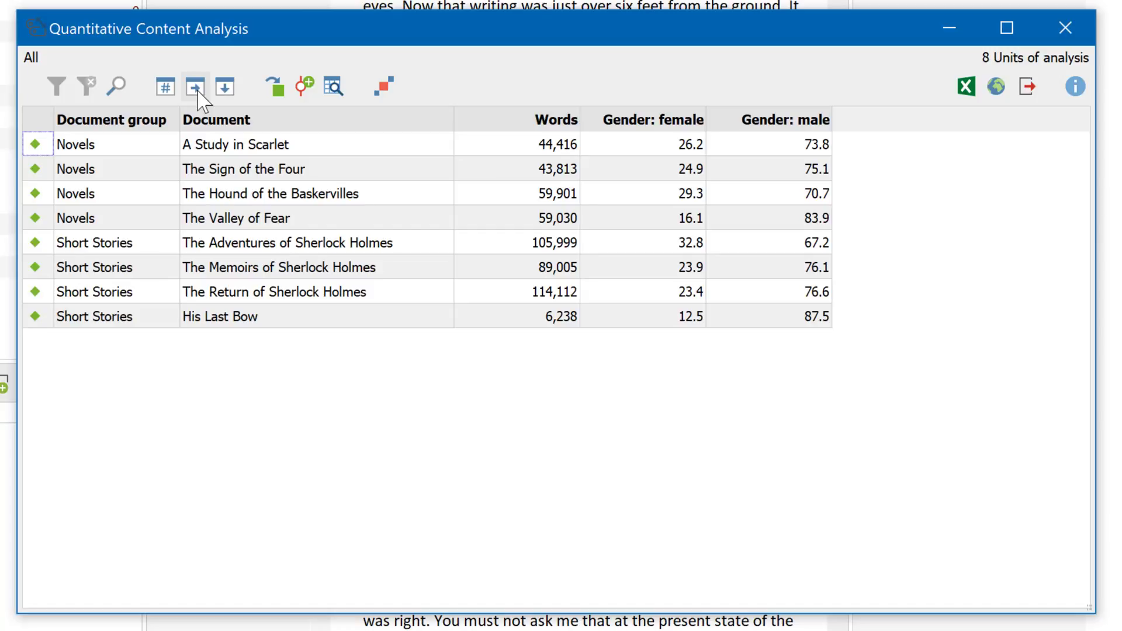
Compare the gender categories across all documents in the Category Matrix Browser, and close it along with the analysis results.
click(382, 104)
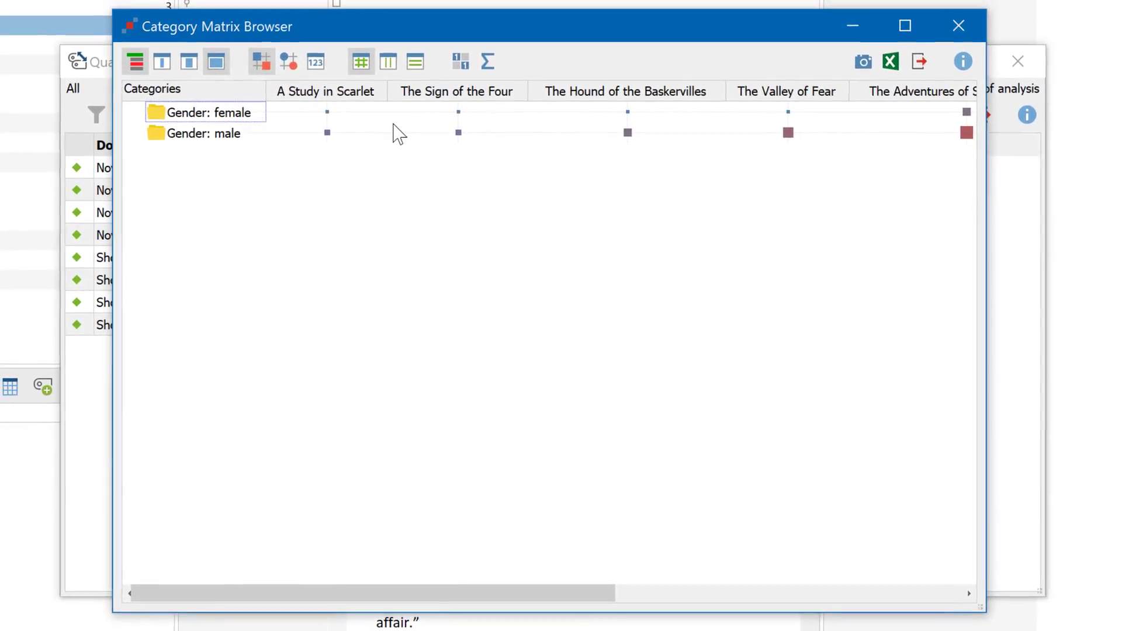
drag(377, 591, 750, 602)
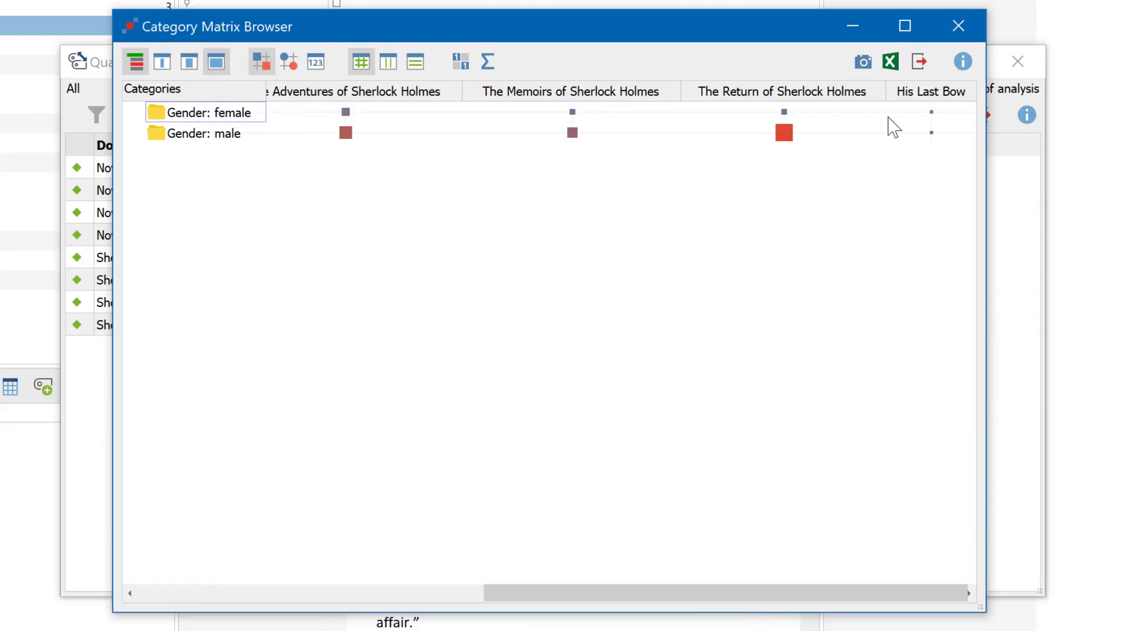
click(958, 25)
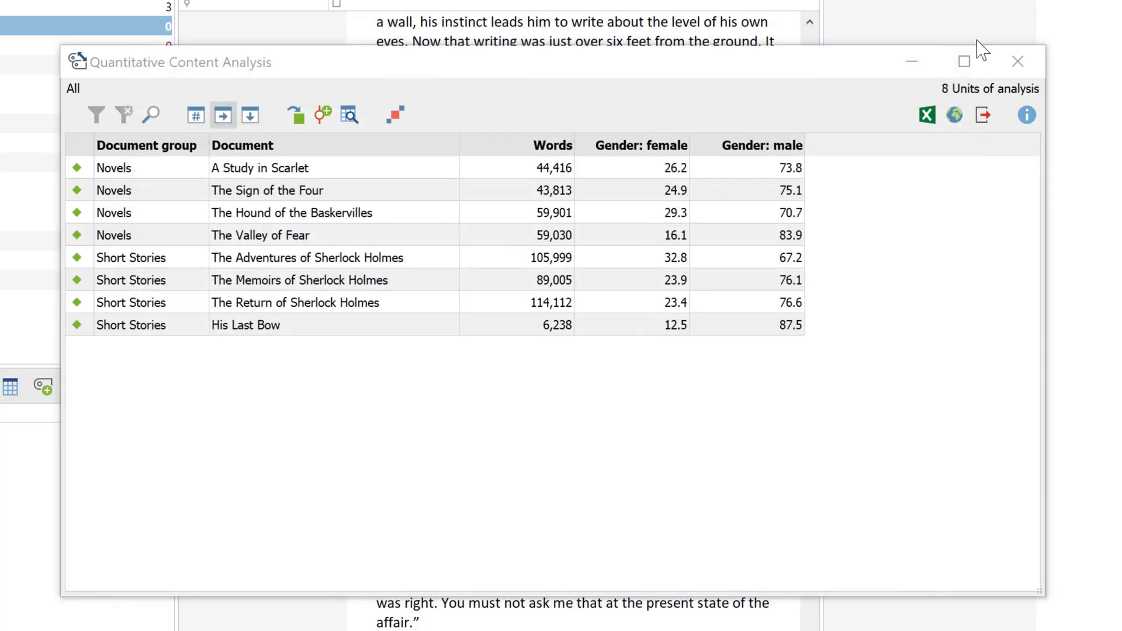
click(1016, 61)
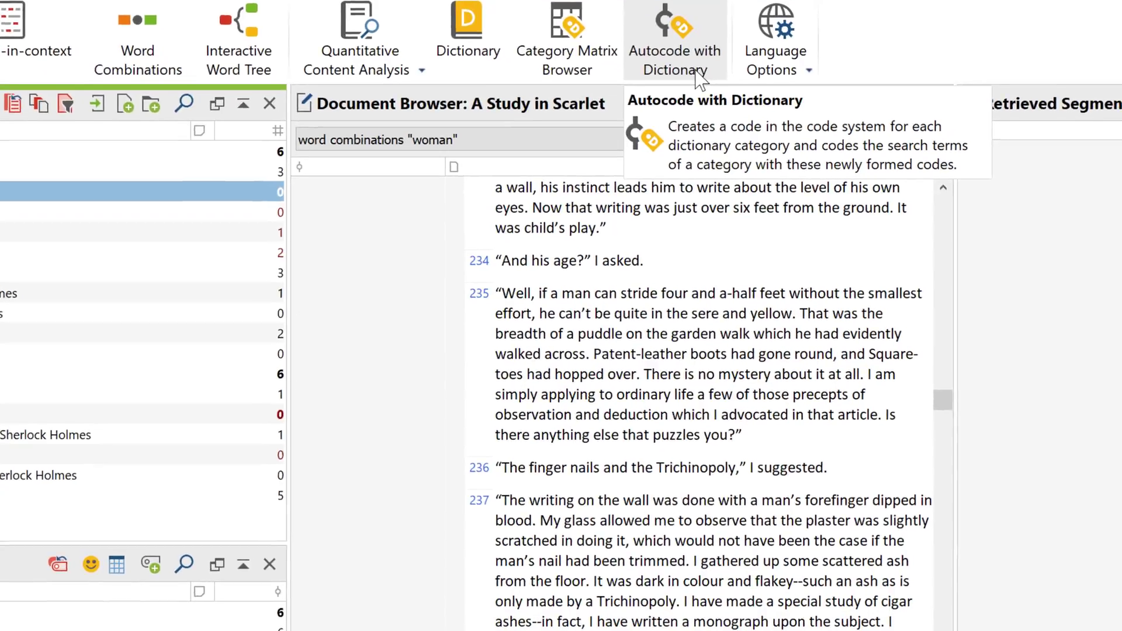
Autocode all documents with the dictionary, ignoring inactive categories and including the sentences surrounding each search hit.
click(738, 116)
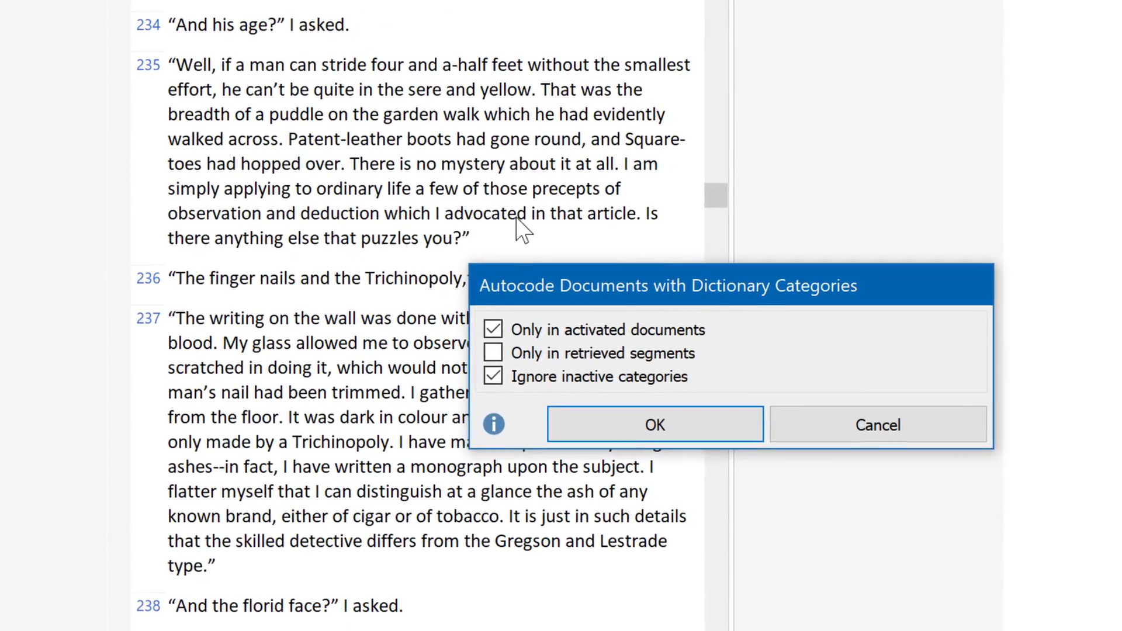
click(493, 330)
click(573, 422)
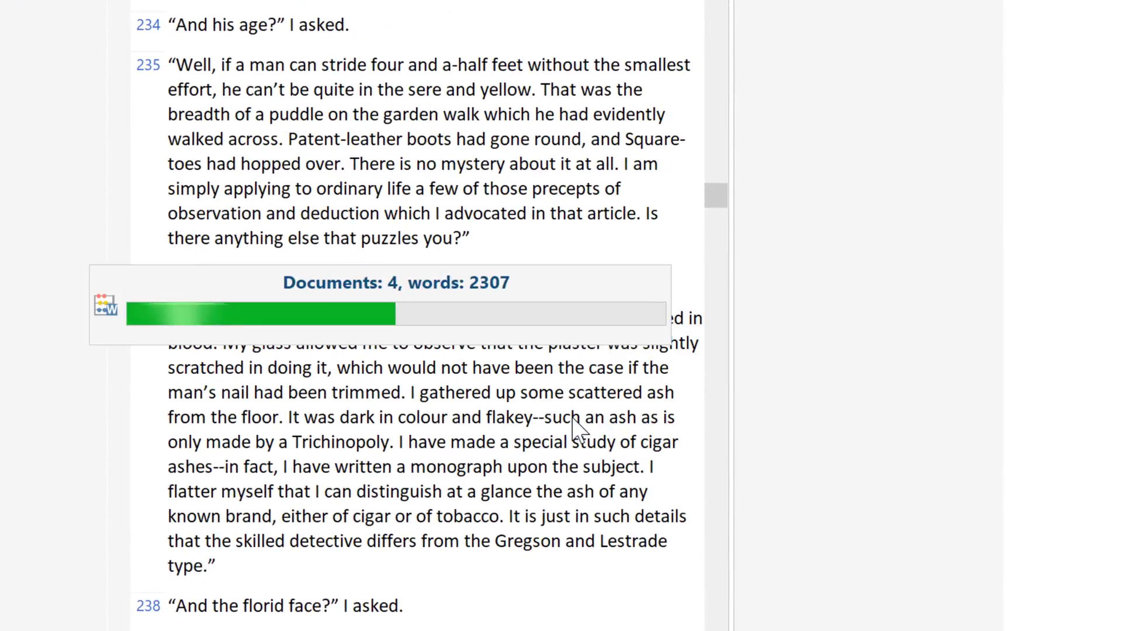
click(287, 444)
click(404, 465)
click(403, 529)
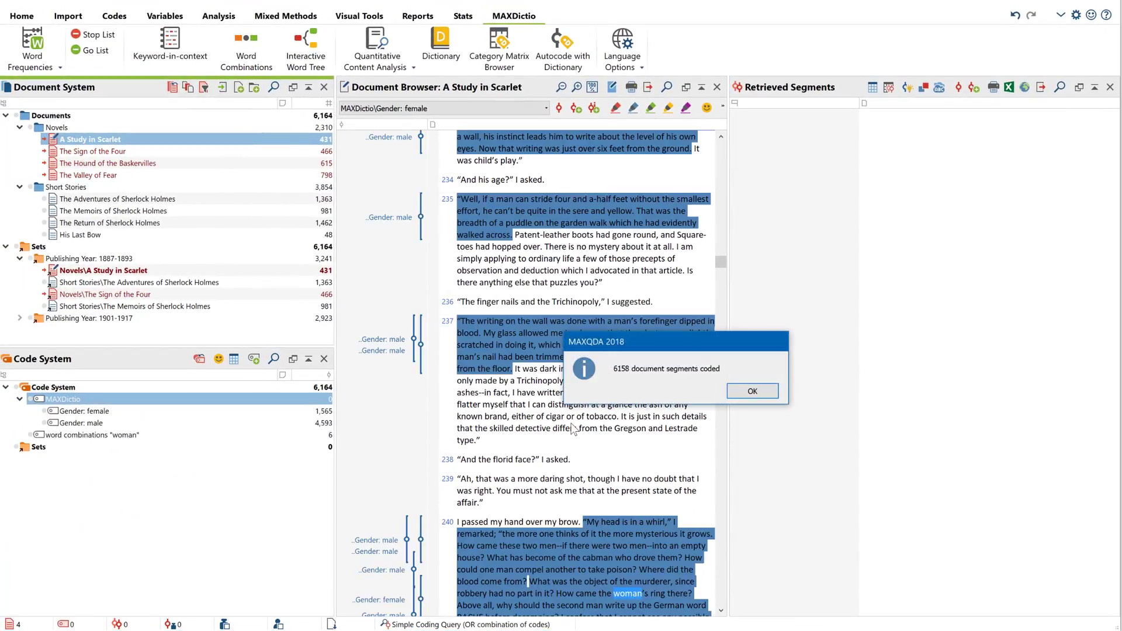
key(Return)
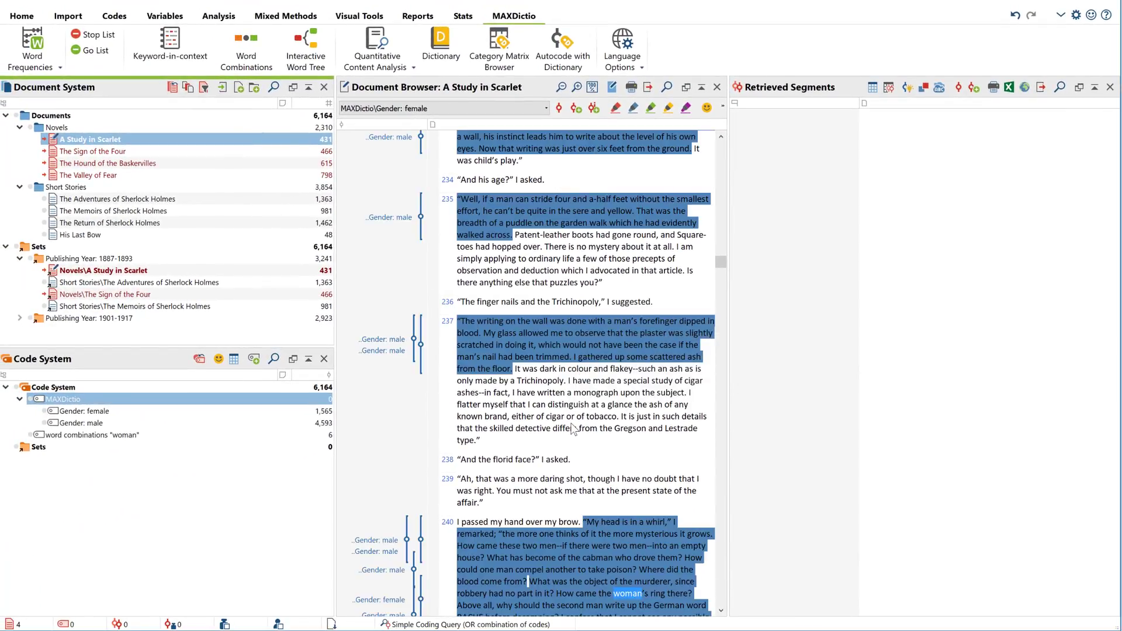
Look through the passages of A Study in Scarlet coded with the "Gender: female" and "Gender: male" codes.
scroll(566, 423, down, 10)
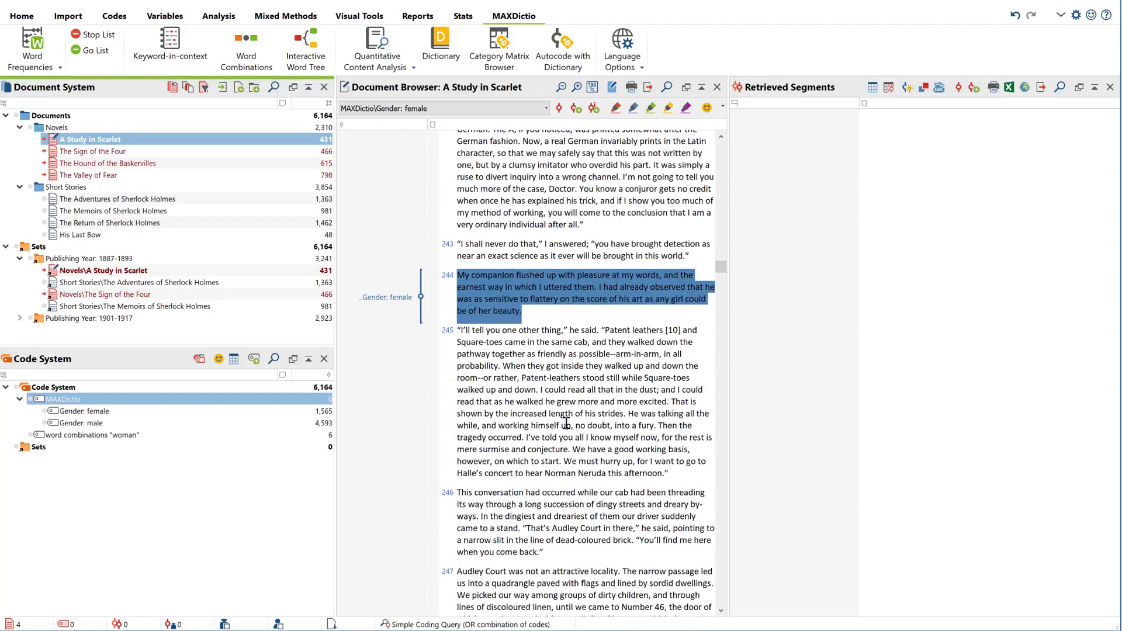
scroll(566, 424, down, 15)
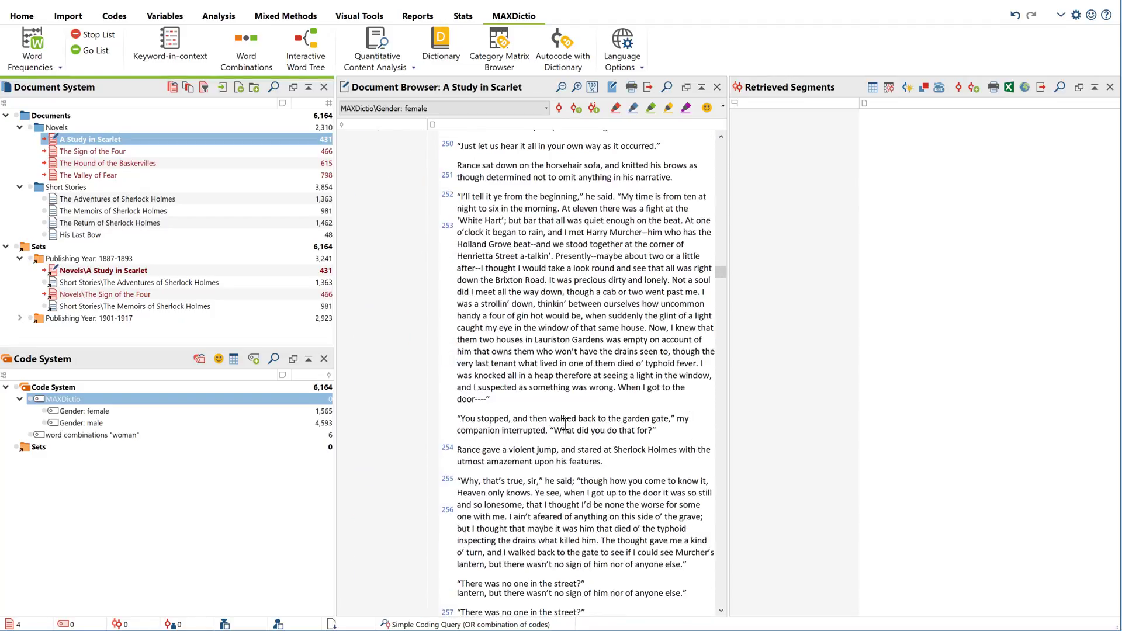
scroll(564, 423, down, 20)
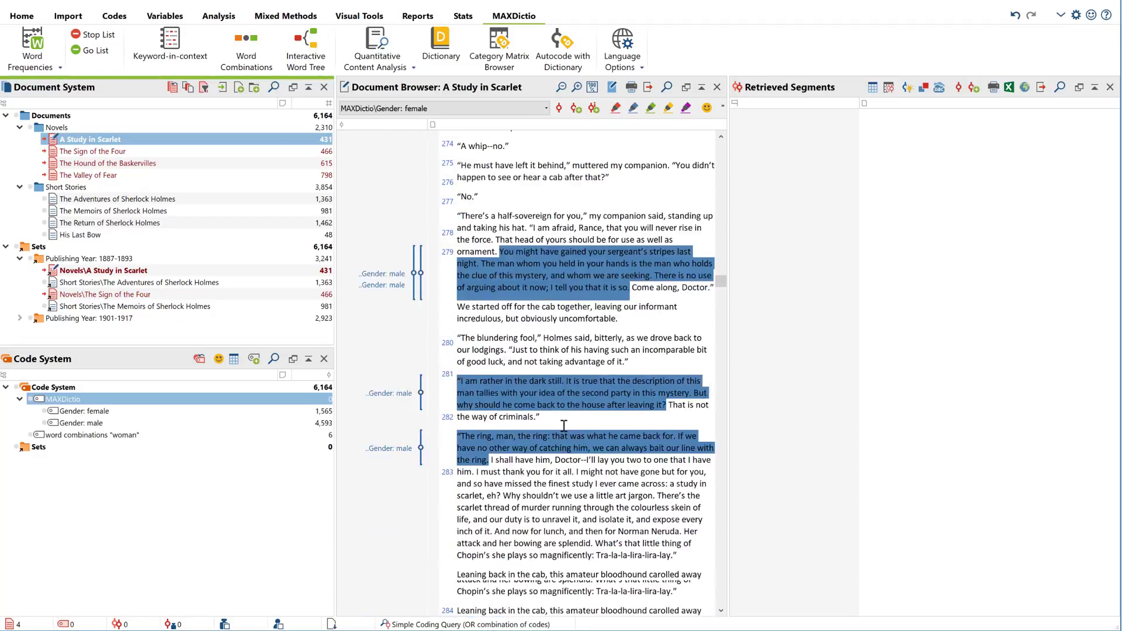
scroll(565, 426, down, 15)
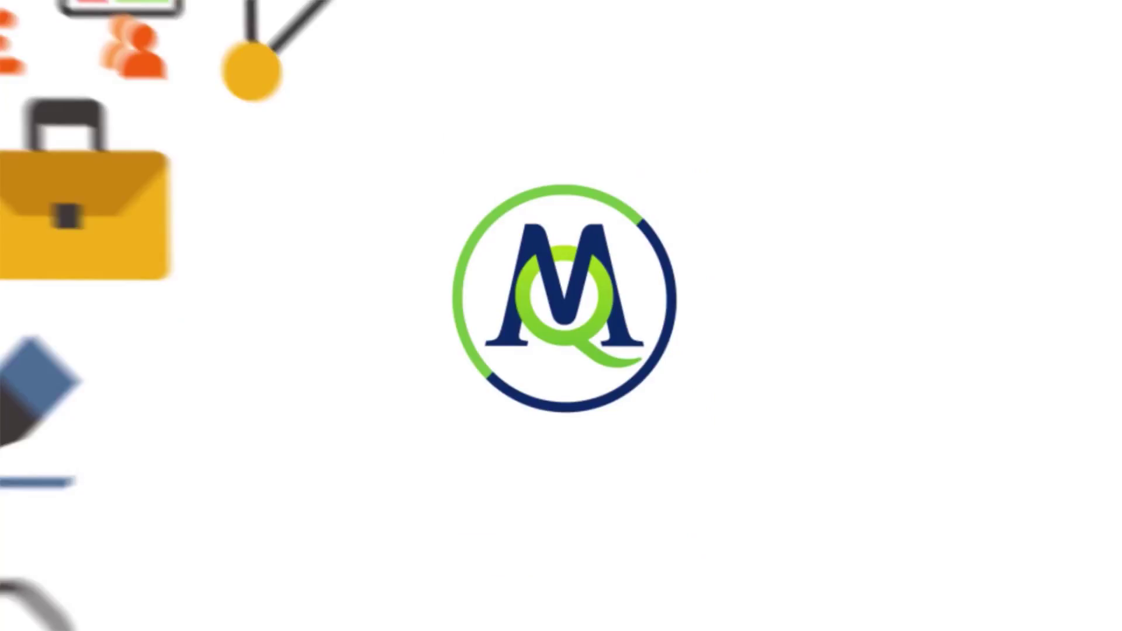